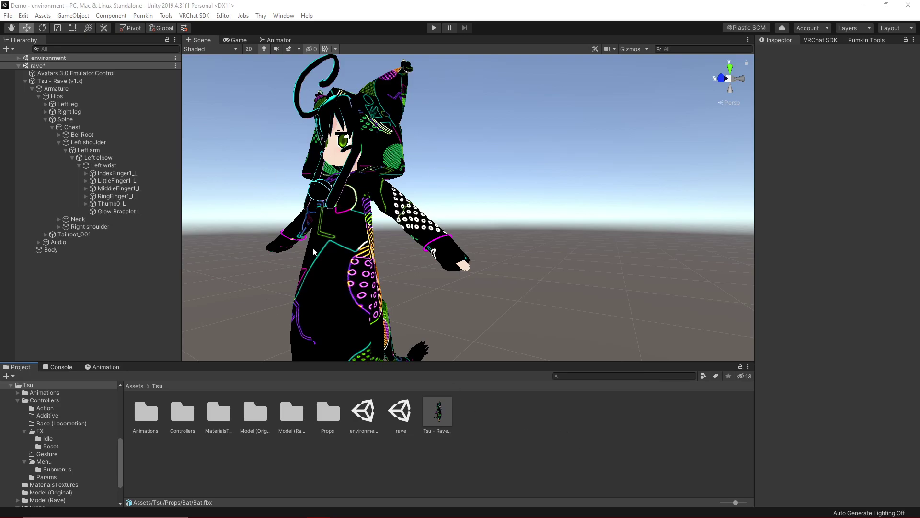
Add the Bat model from the Props/Bat folder to the avatar as a child of Left wrist
double_click(335, 416)
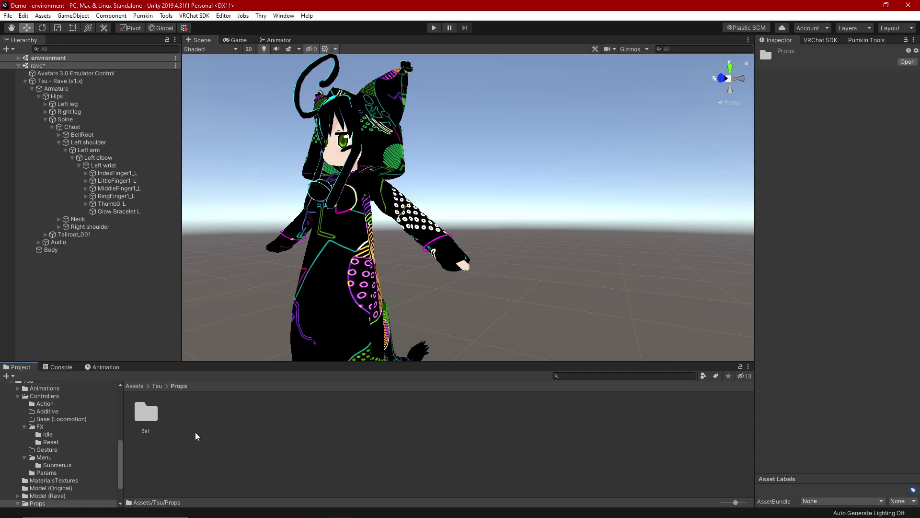
double_click(146, 413)
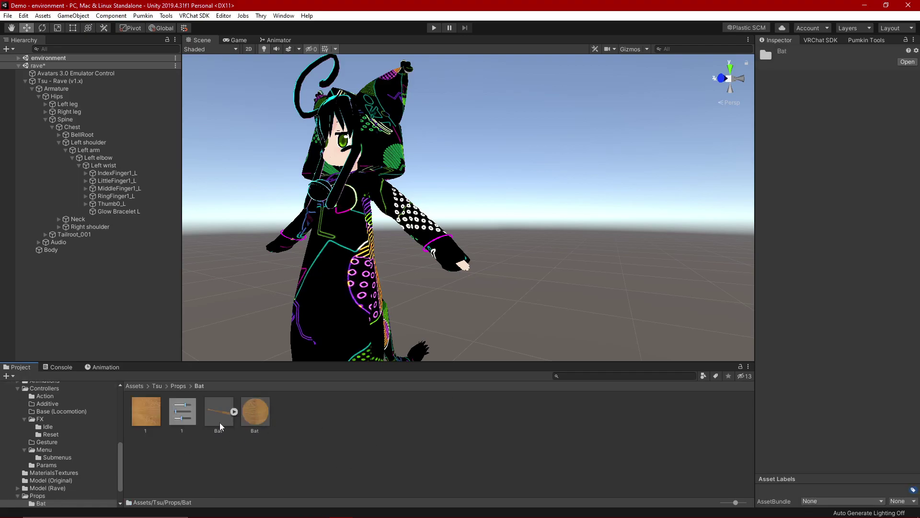
scroll(302, 326, down, 3)
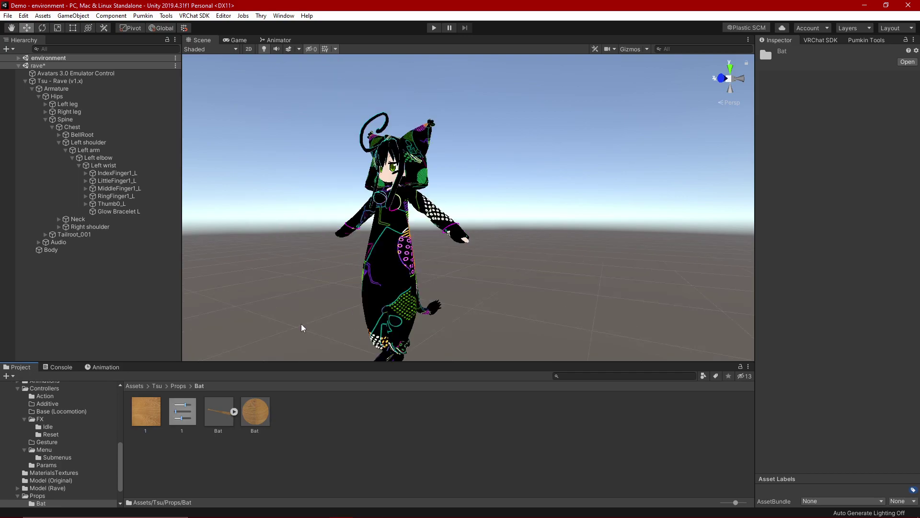
middle_drag(295, 283, 315, 250)
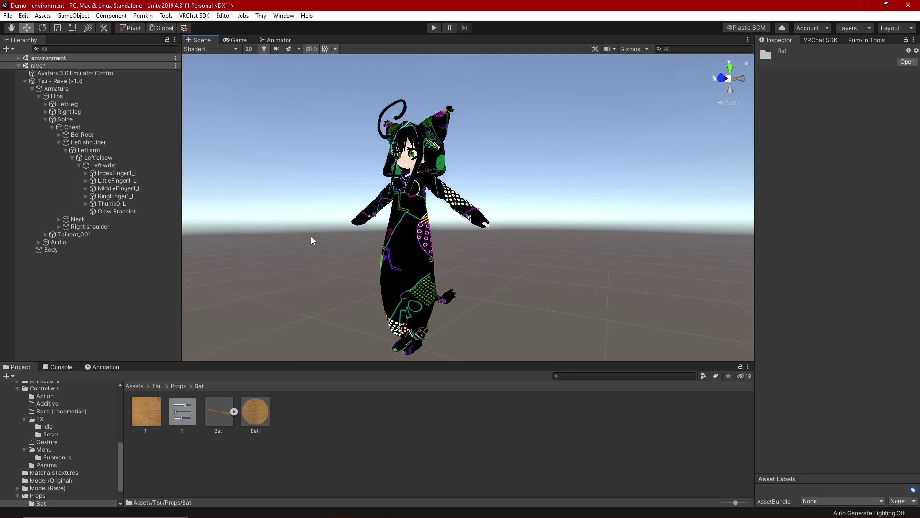
right_drag(314, 250, 321, 255)
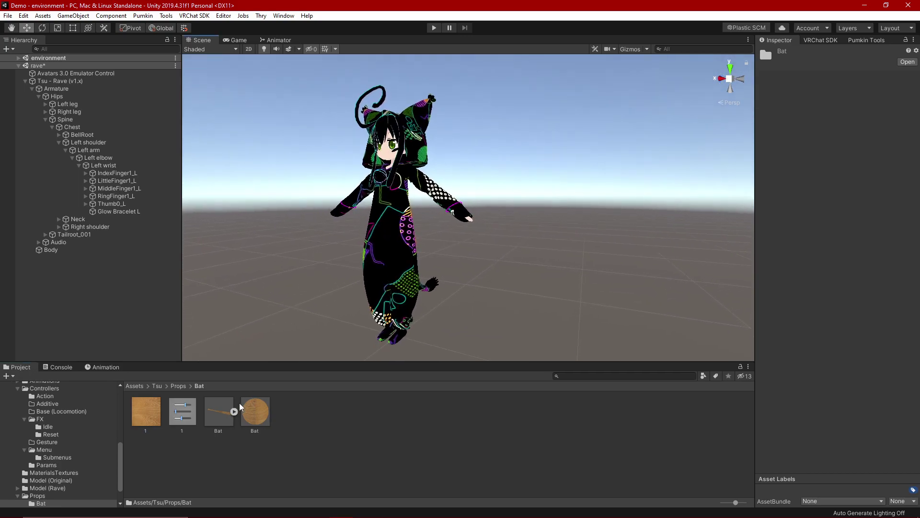
drag(223, 412, 115, 169)
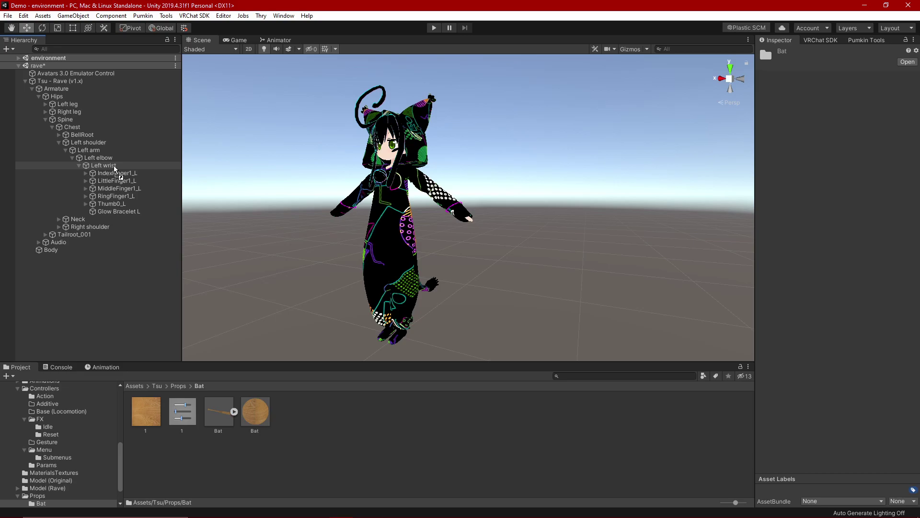
drag(115, 168, 114, 165)
Reset the Bat's local position to zero on all three axes
middle_drag(284, 203, 312, 216)
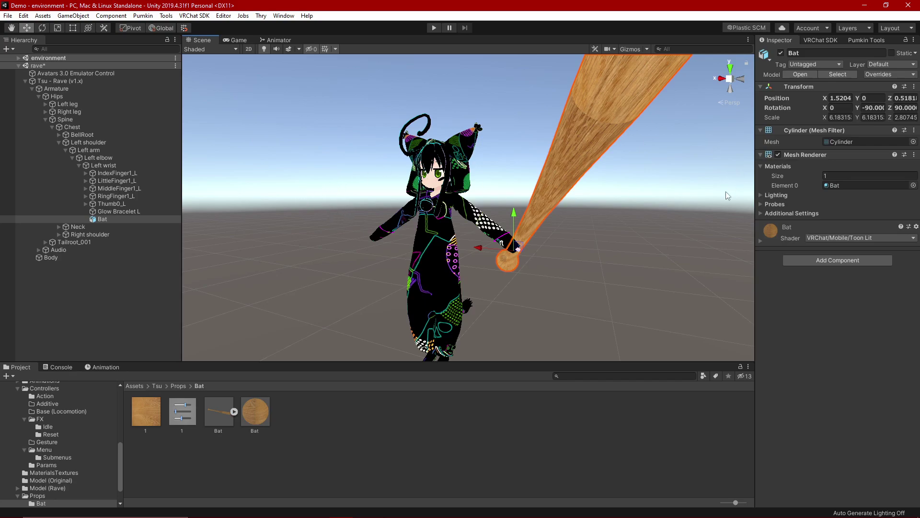
right_click(797, 85)
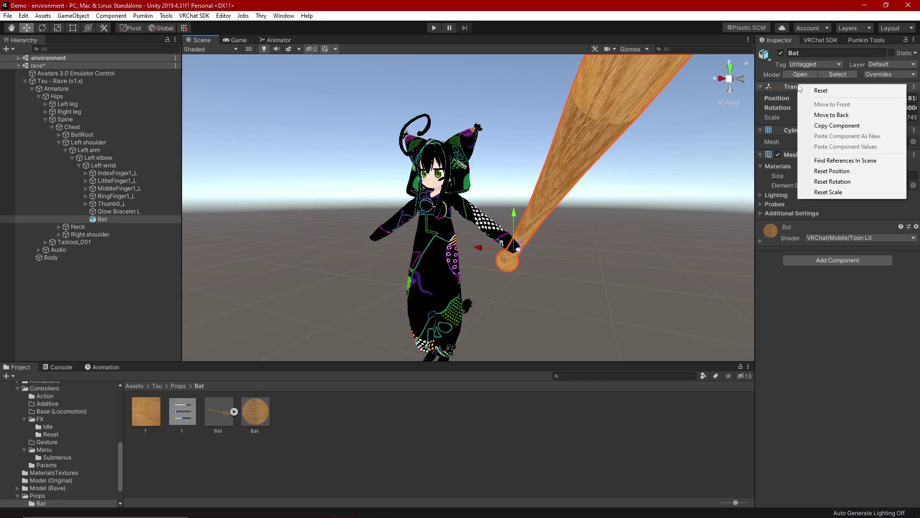
click(823, 171)
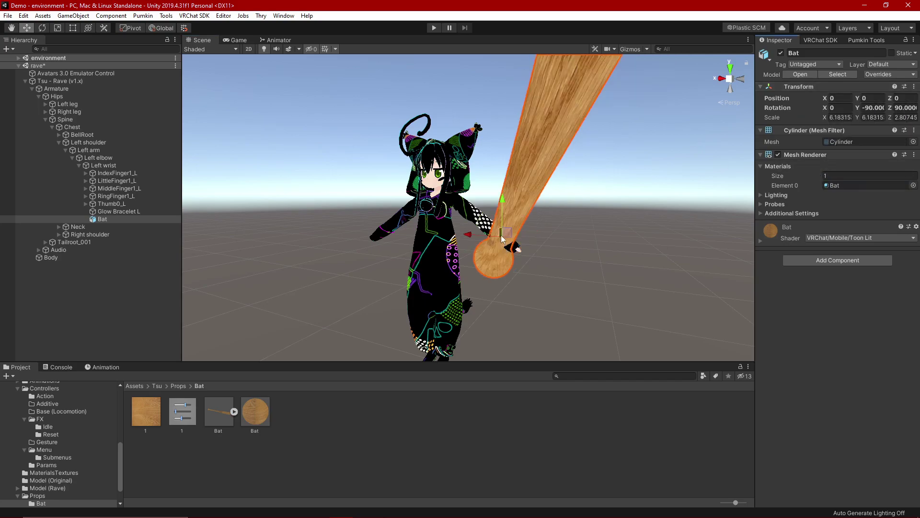
mouse_move(502, 182)
middle_down()
mouse_move(485, 201)
mouse_move(493, 190)
mouse_move(533, 206)
mouse_move(502, 196)
middle_up()
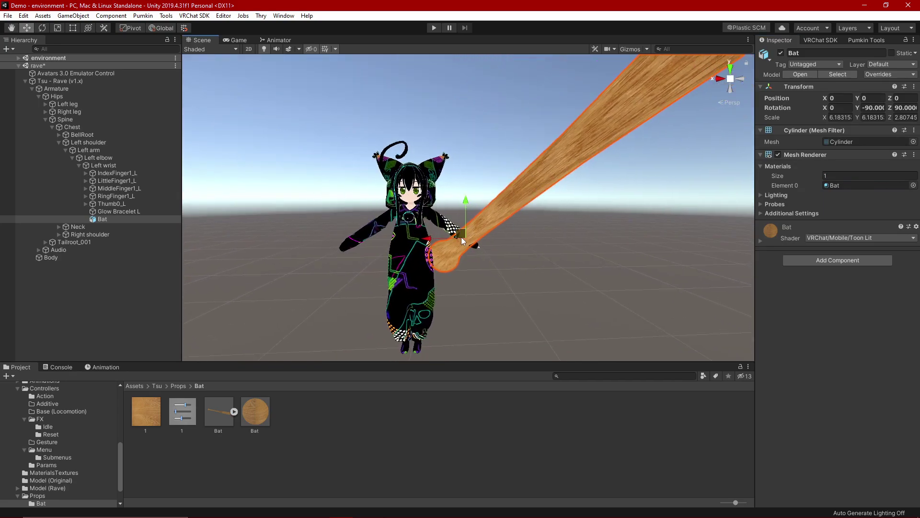
scroll(465, 232, up, 5)
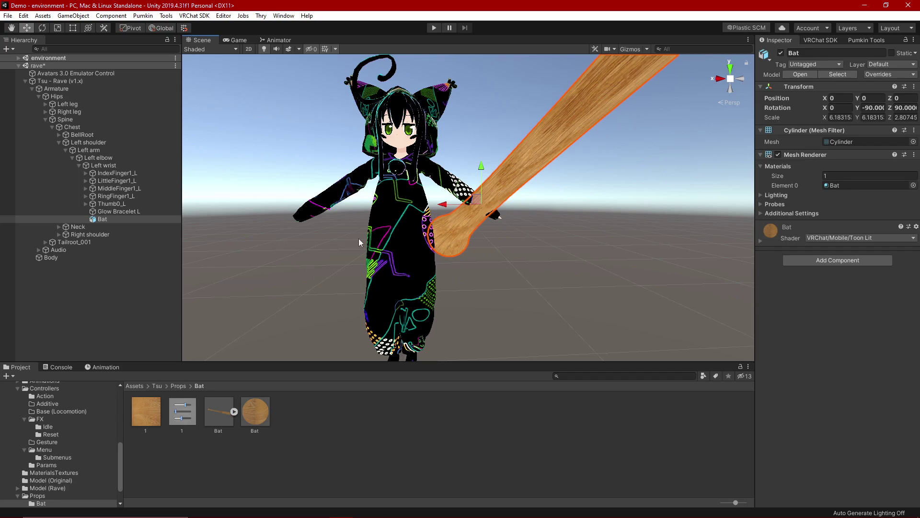
Apply the saved transform preset 1 to the Bat and check its fit in the left hand from several angles
click(905, 86)
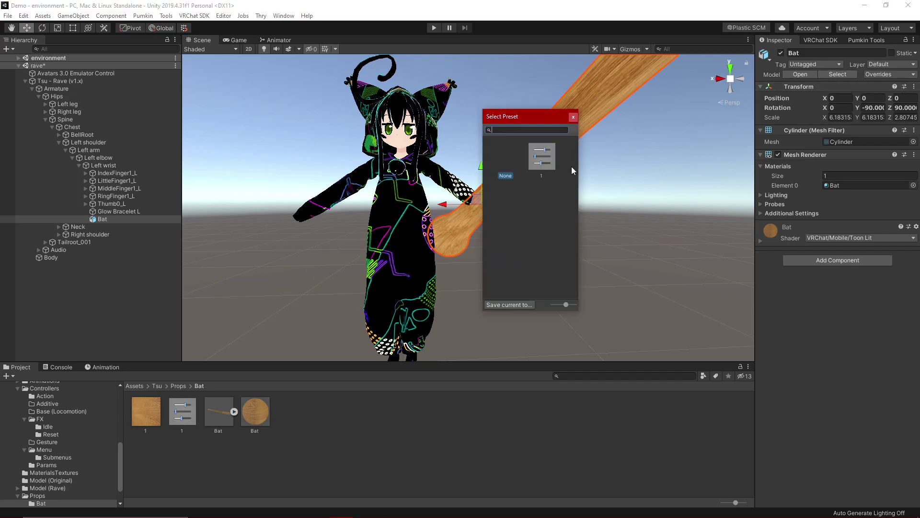
click(549, 154)
click(524, 141)
click(524, 141)
scroll(525, 141, up, 5)
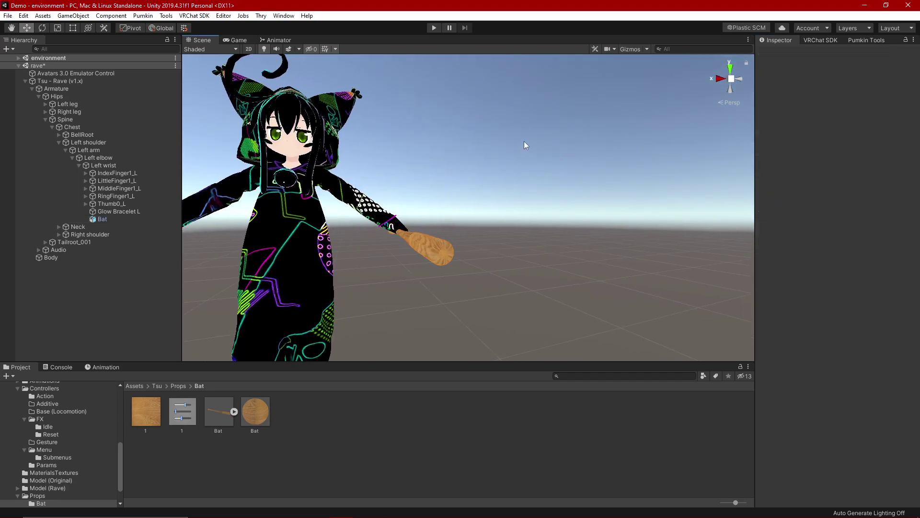
scroll(547, 182, down, 3)
alt+drag(548, 181, 440, 169)
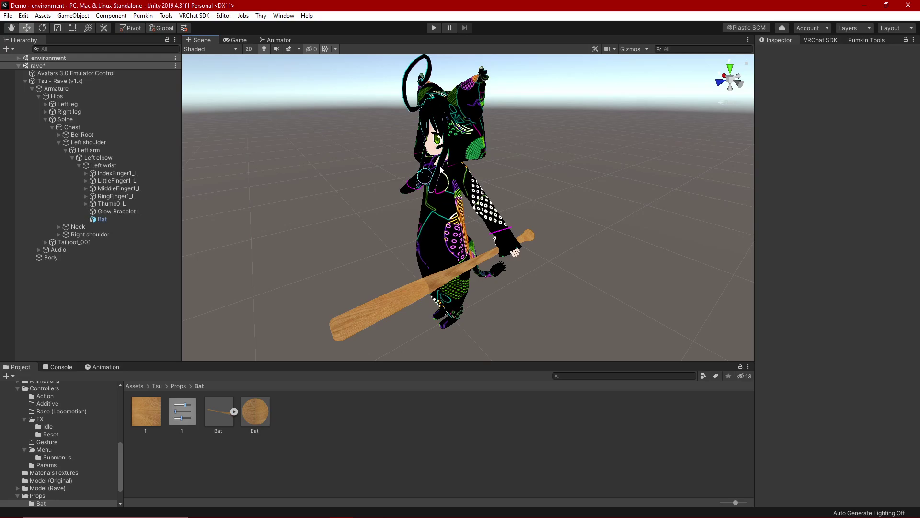
alt+drag(453, 198, 426, 198)
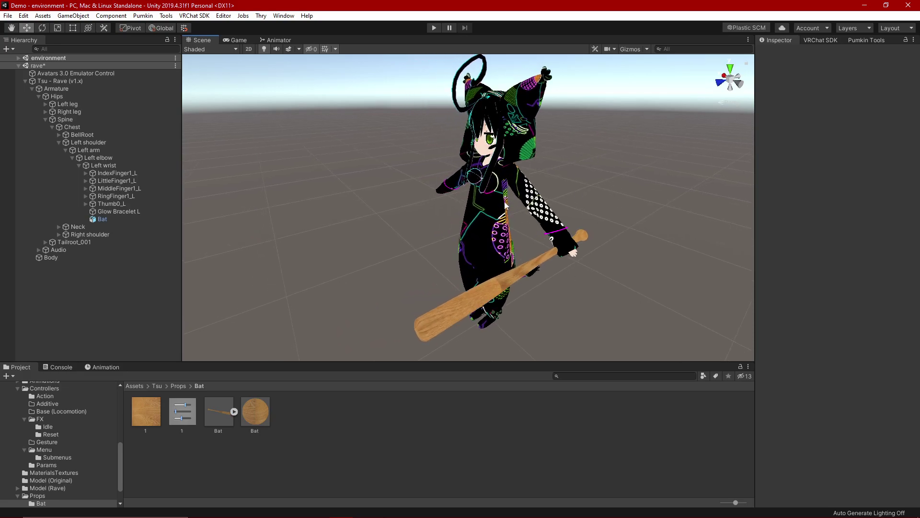
Deactivate the Bat object under Left wrist so it is hidden by default
click(132, 219)
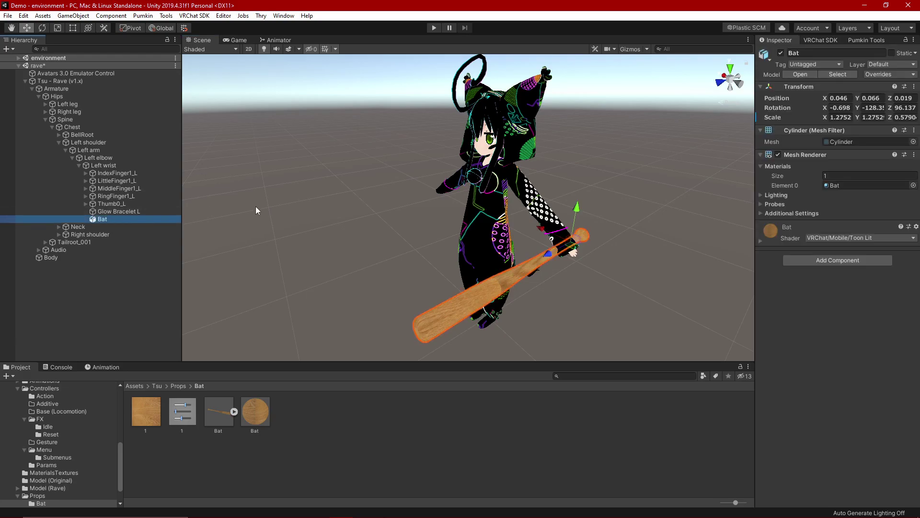
click(781, 53)
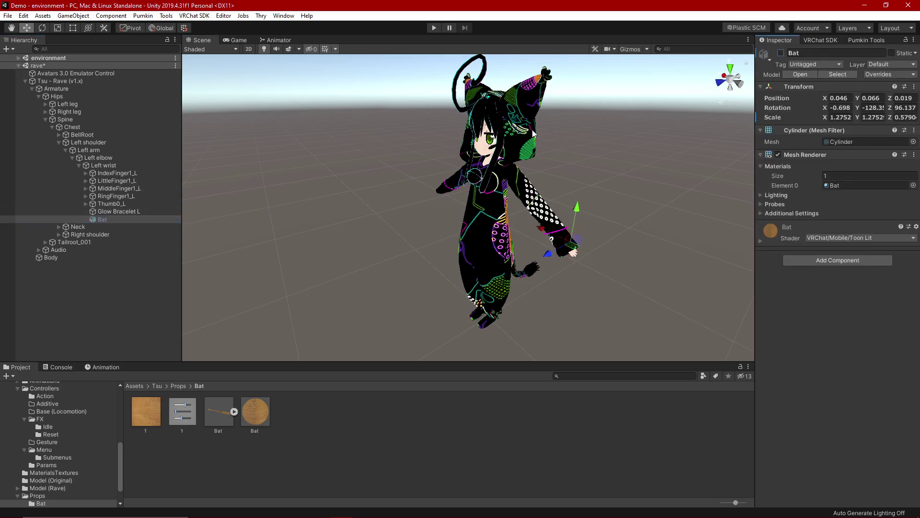
click(404, 239)
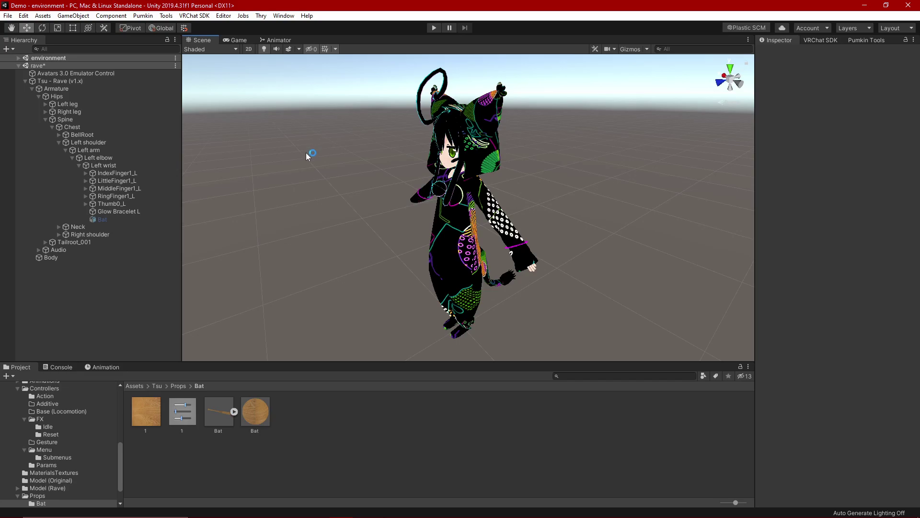
right_drag(312, 194, 363, 156)
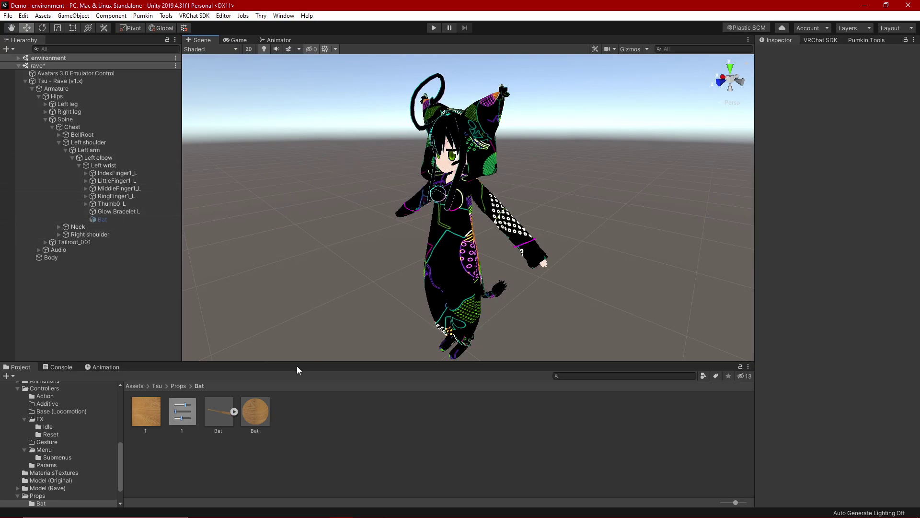
Create a folder named Toggles inside Tsu/Controllers/FX
click(179, 386)
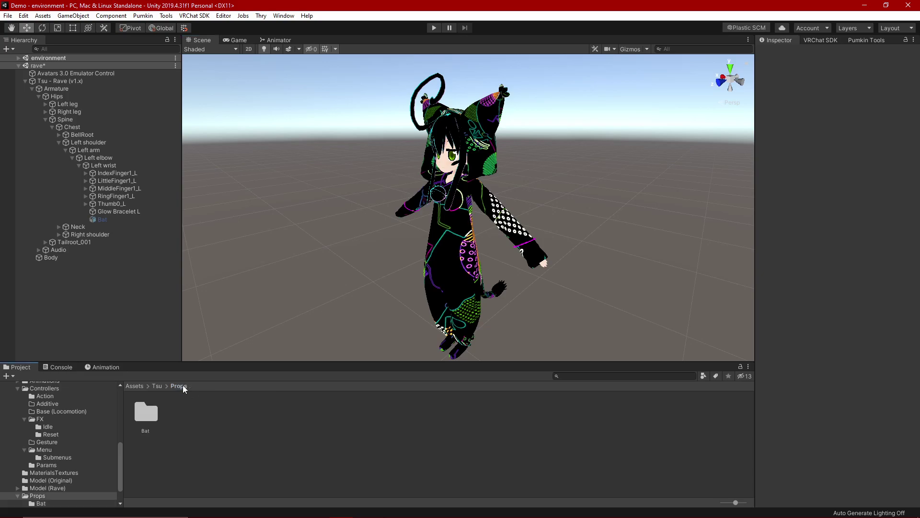
click(157, 387)
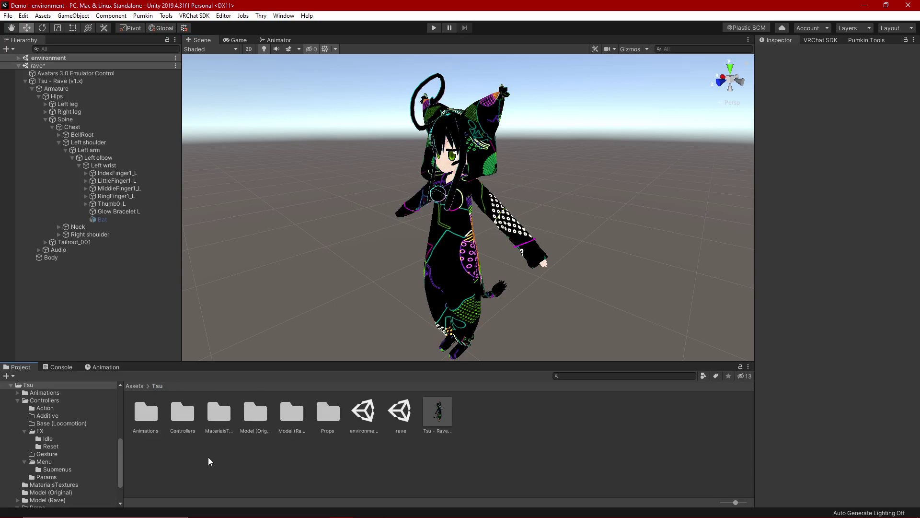
double_click(178, 417)
double_click(255, 415)
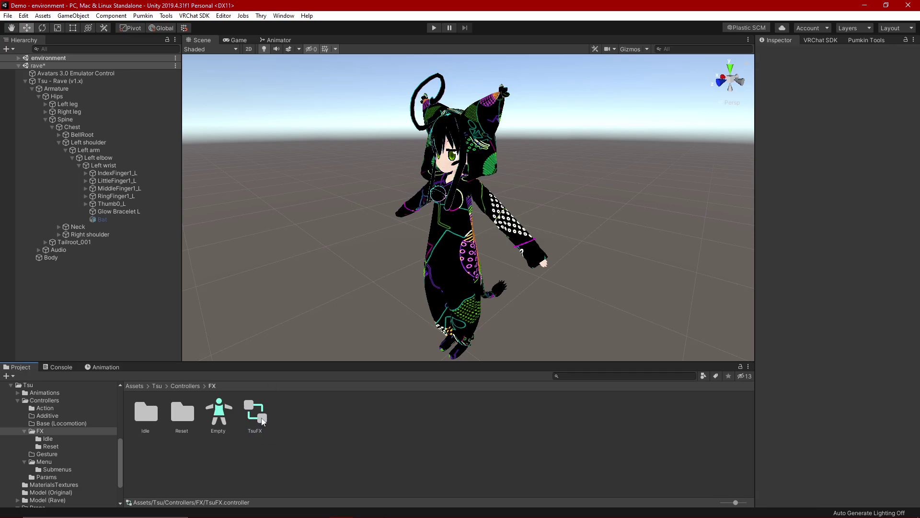
right_click(329, 408)
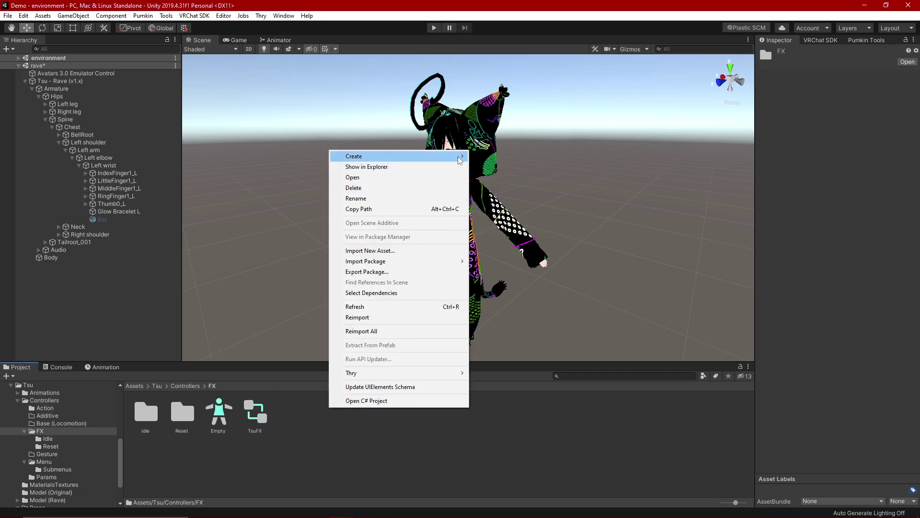
mouse_move(464, 155)
click(491, 147)
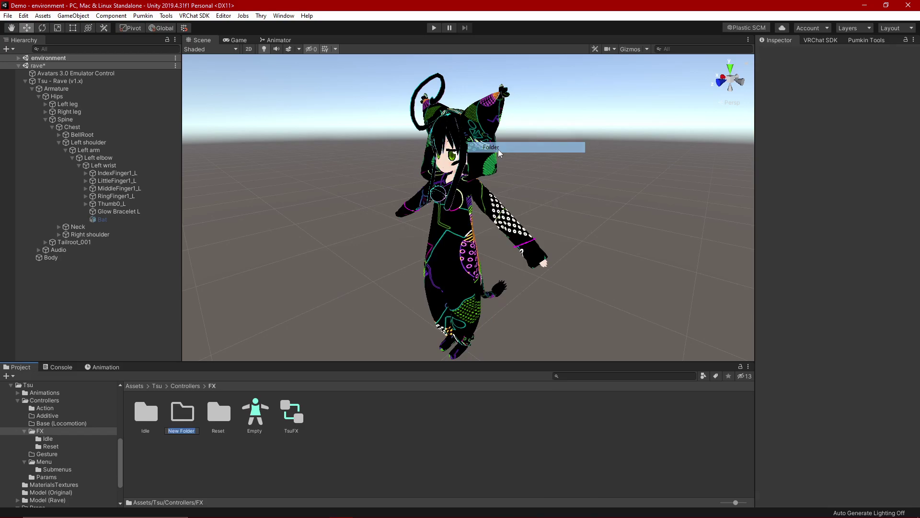
text(Toggles)
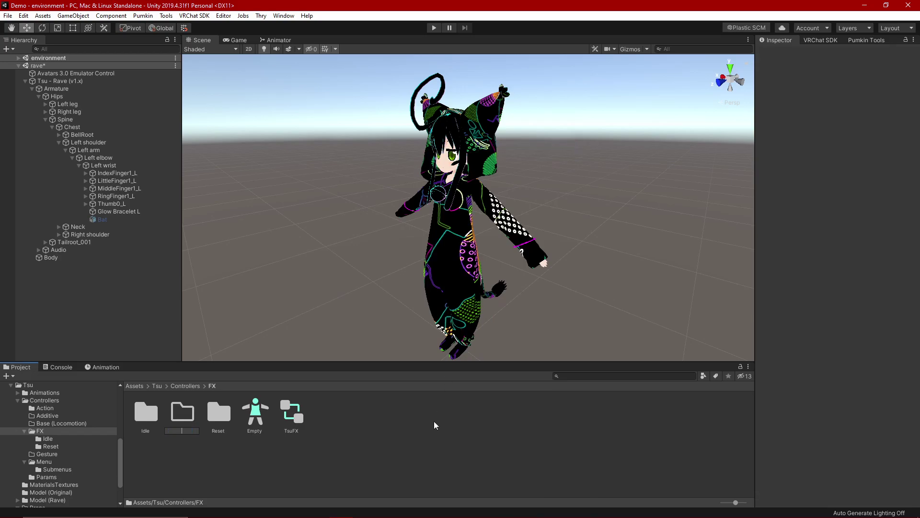
key(Return)
click(435, 425)
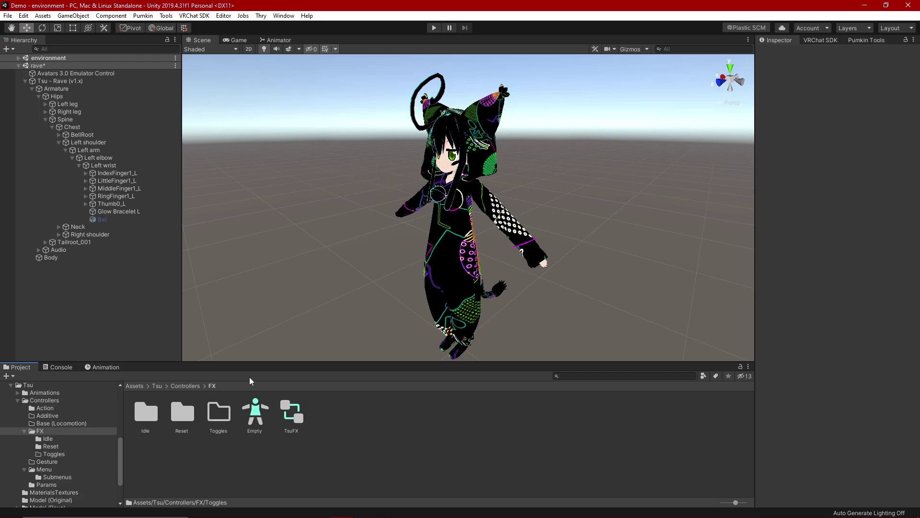
Create an animation clip named BatOn inside the Toggles folder
double_click(226, 417)
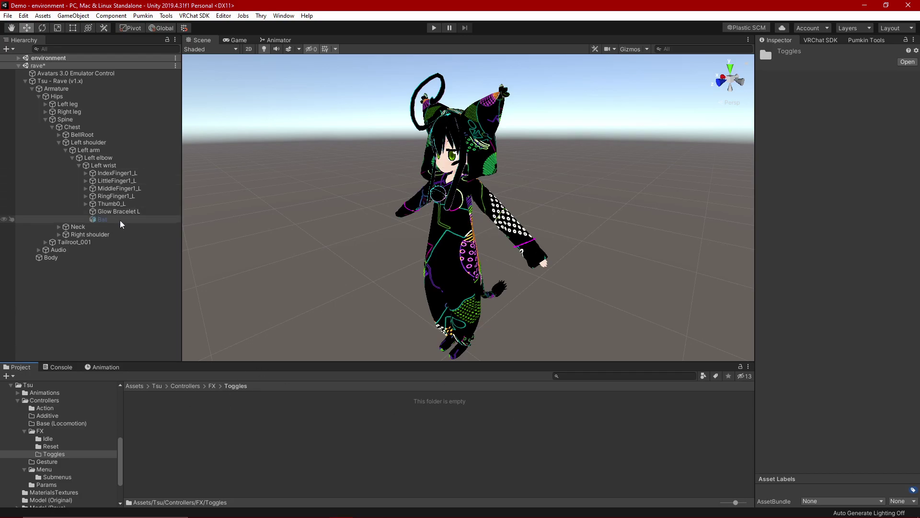
right_click(259, 411)
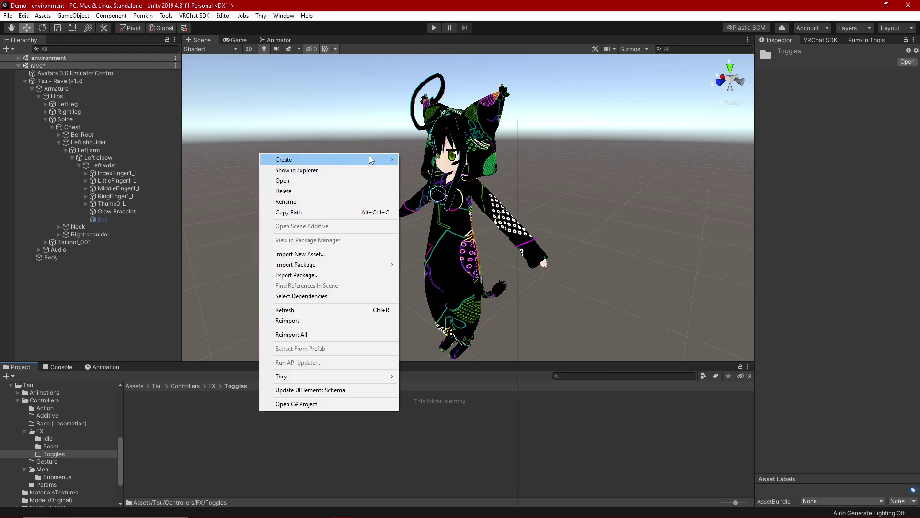
mouse_move(369, 159)
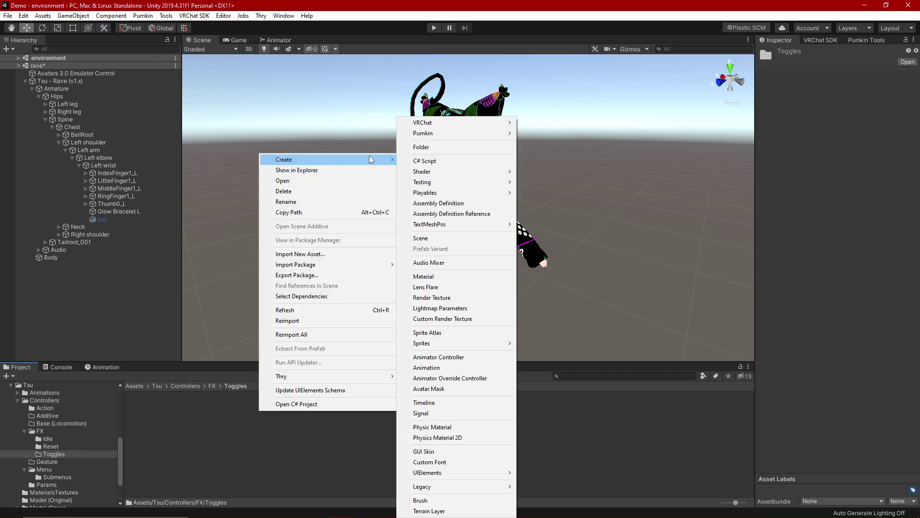
click(431, 368)
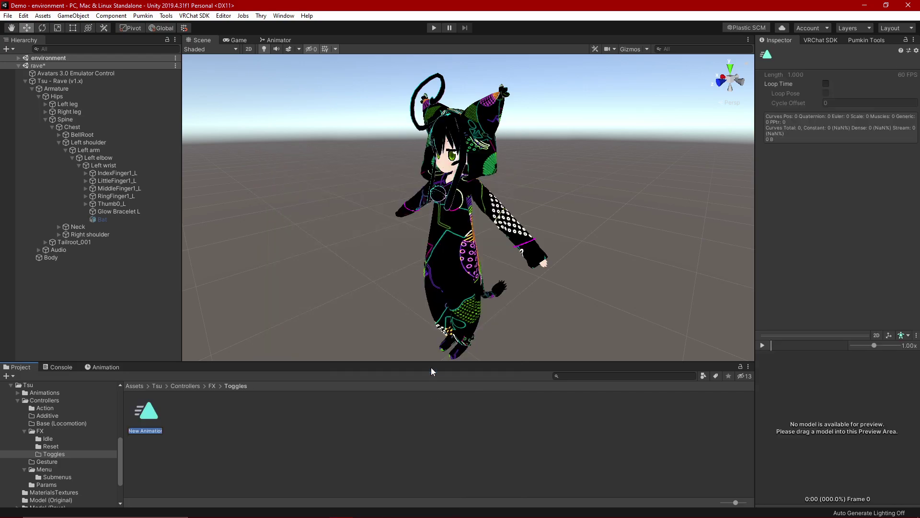
text(BatOn)
key(Return)
Create a second animation clip named BatOff in the Toggles folder
right_click(291, 407)
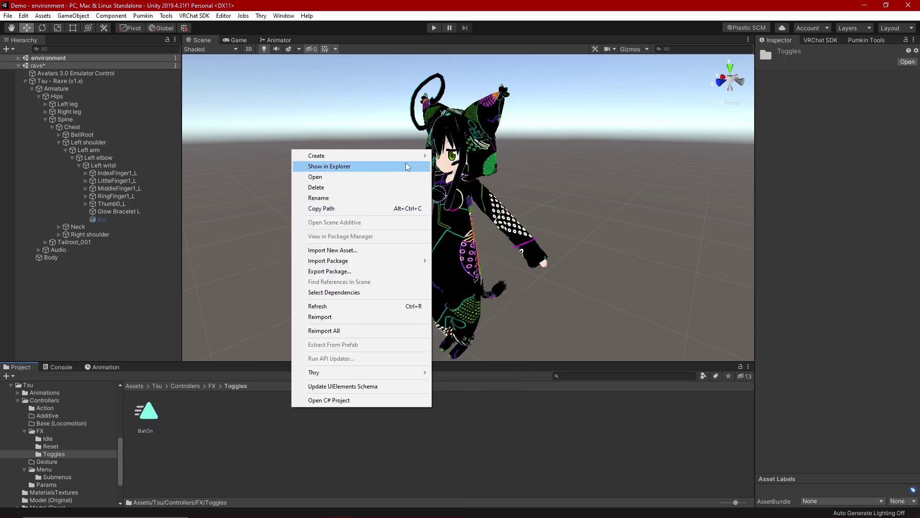
mouse_move(364, 155)
click(480, 367)
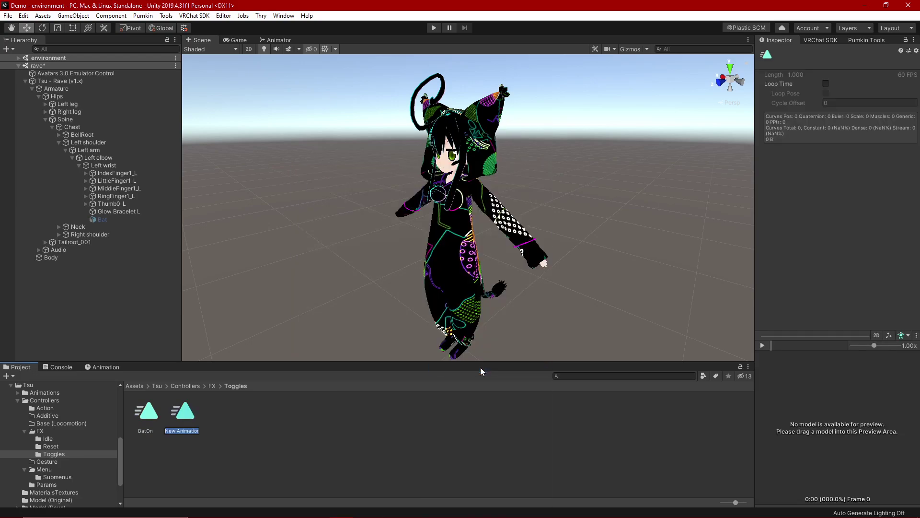
text(BatOff)
key(Return)
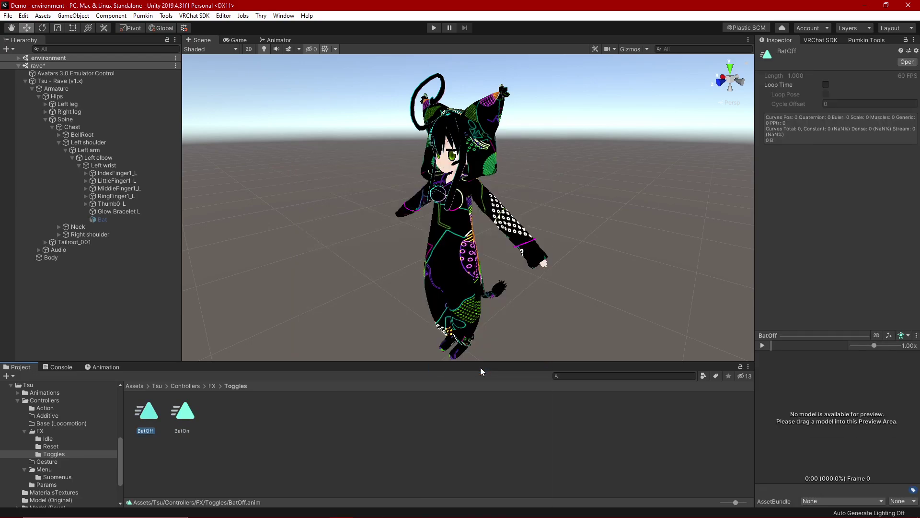
Add both the BatOff and BatOn animation clips to the Tsu - Rave (v1.x) avatar in the scene
click(256, 427)
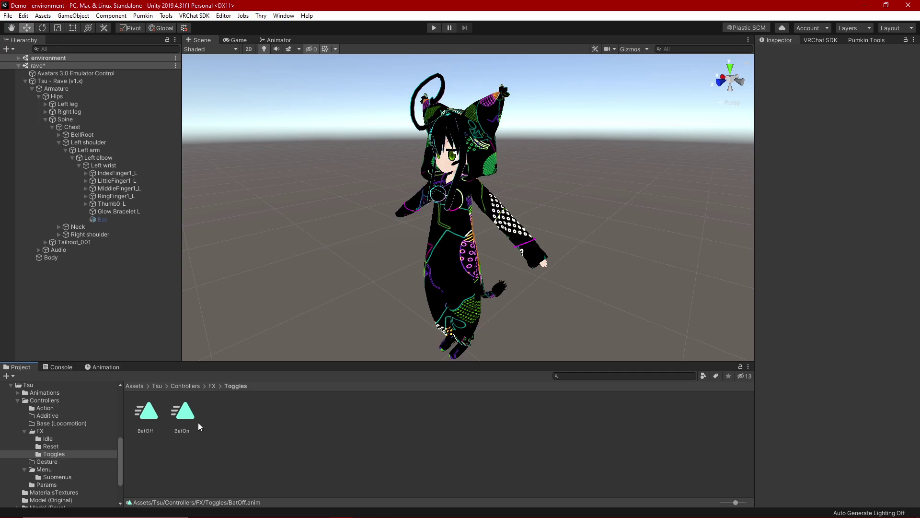
shift+click(182, 418)
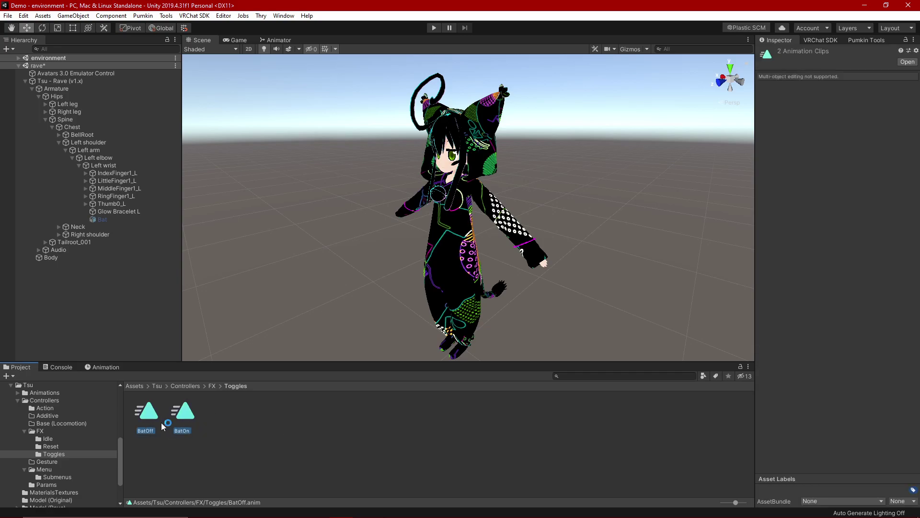
drag(157, 419, 82, 82)
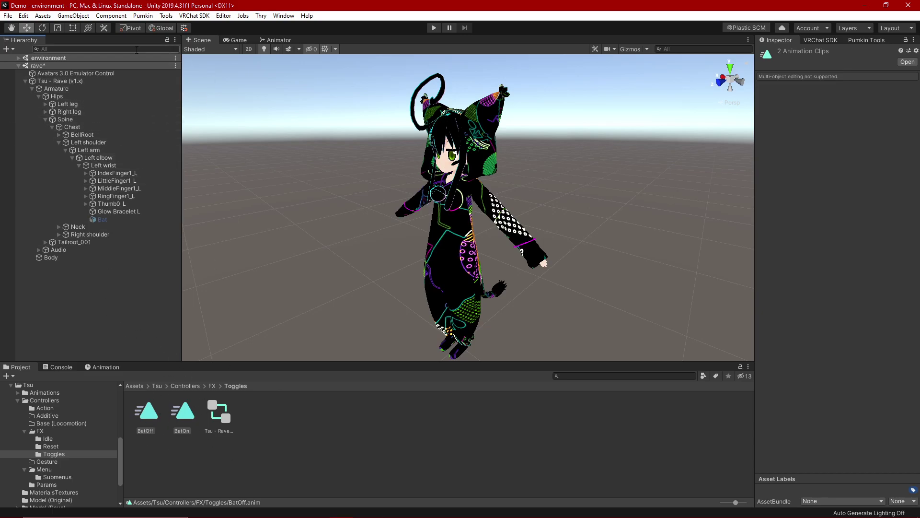
Bring up the BatOff clip of the Tsu - Rave (v1.x) avatar in the Animation window
click(82, 79)
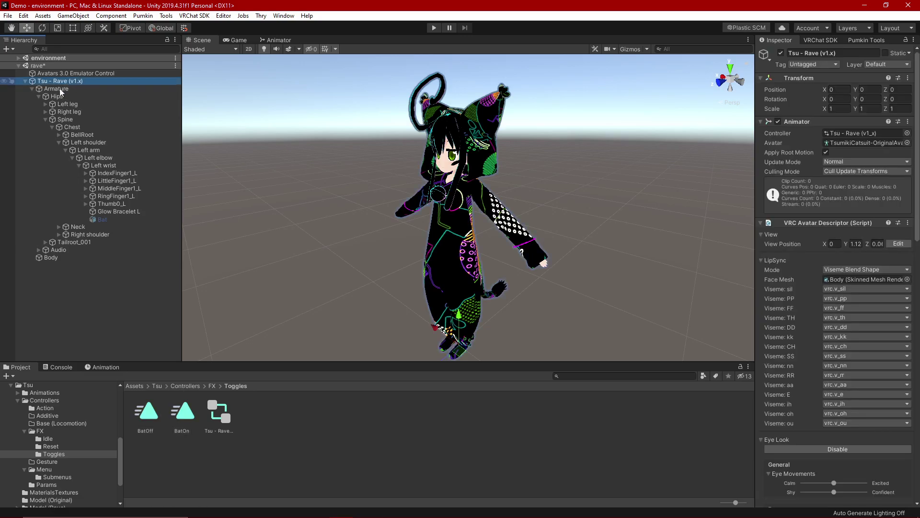
click(102, 367)
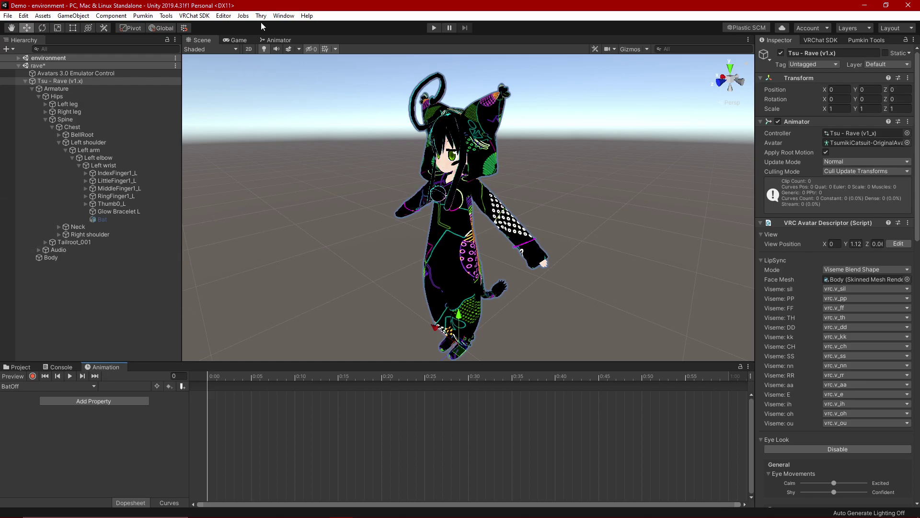
click(284, 16)
mouse_move(329, 167)
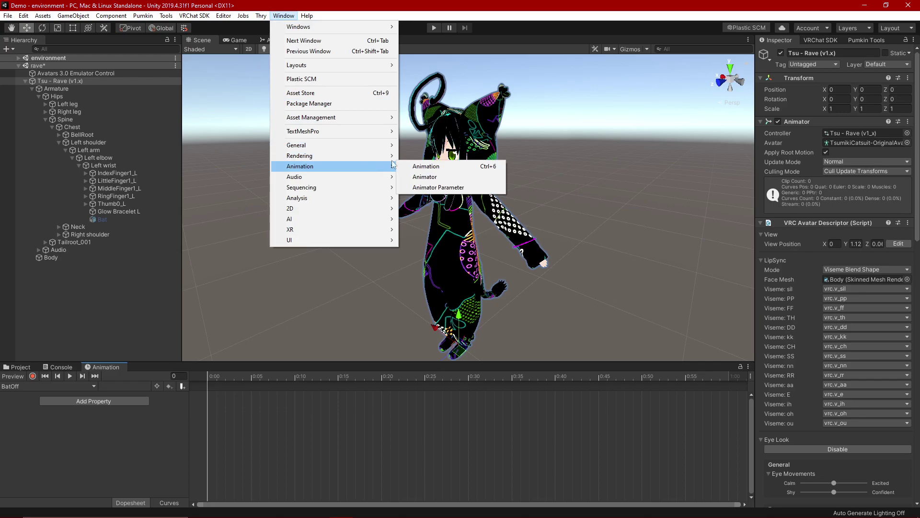
click(425, 177)
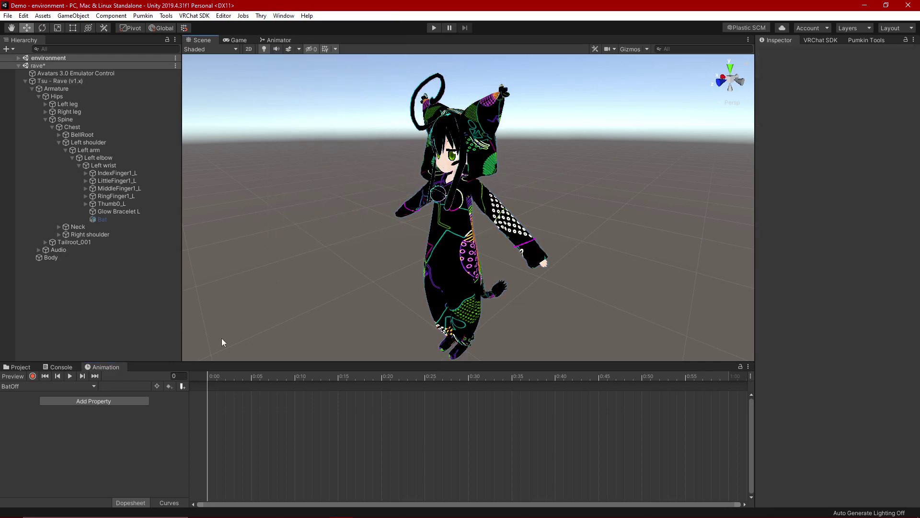
click(57, 81)
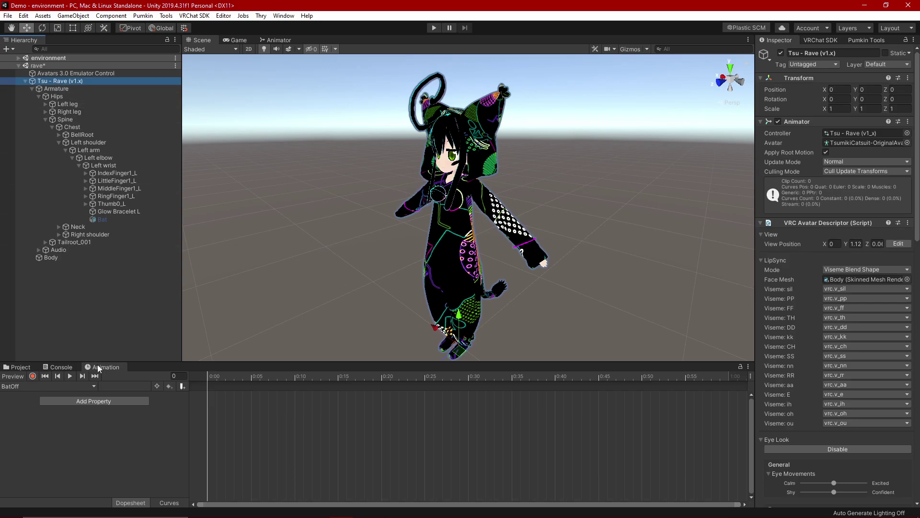
click(44, 386)
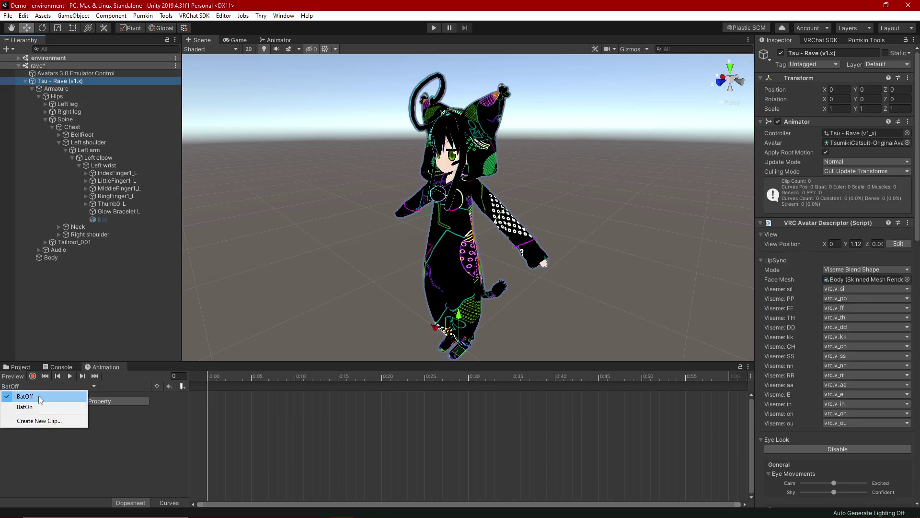
click(42, 385)
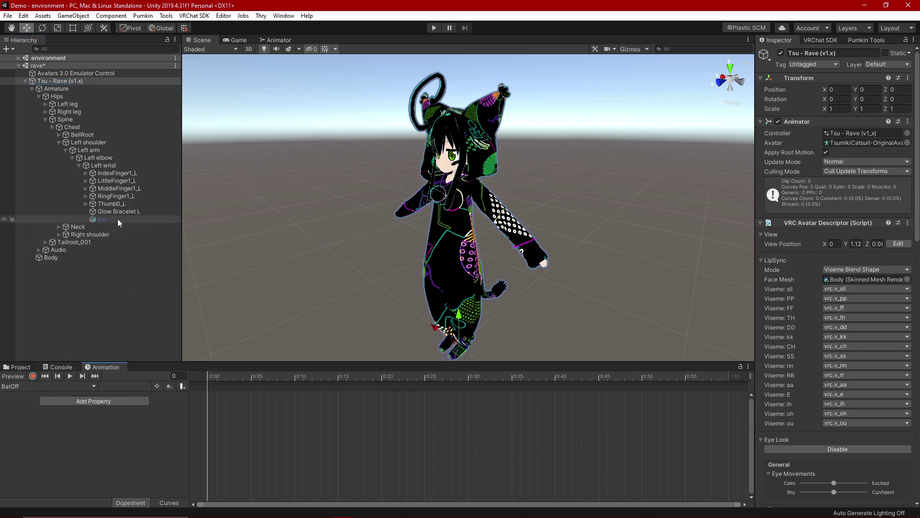
Record the Bat object's Is Active property as off at frame 0 of the BatOff clip, and end the recording and preview
click(33, 377)
alt+drag(391, 191, 361, 214)
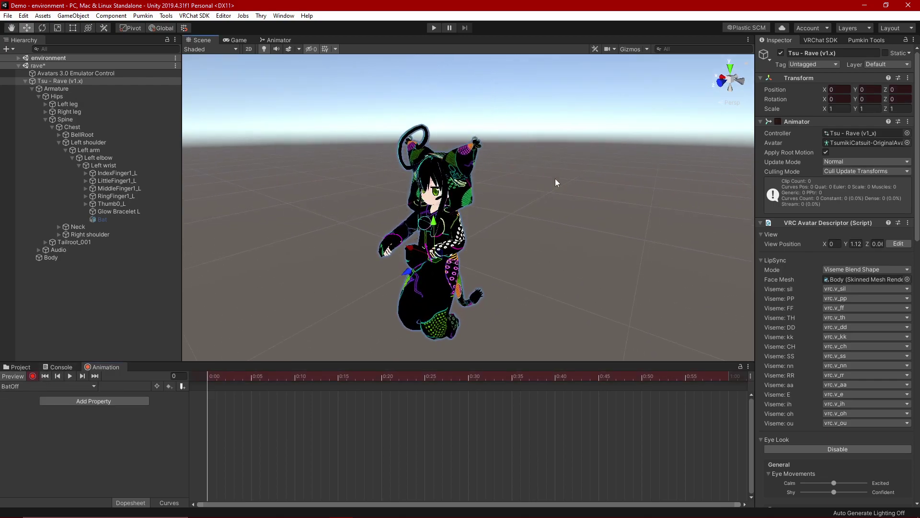
click(140, 218)
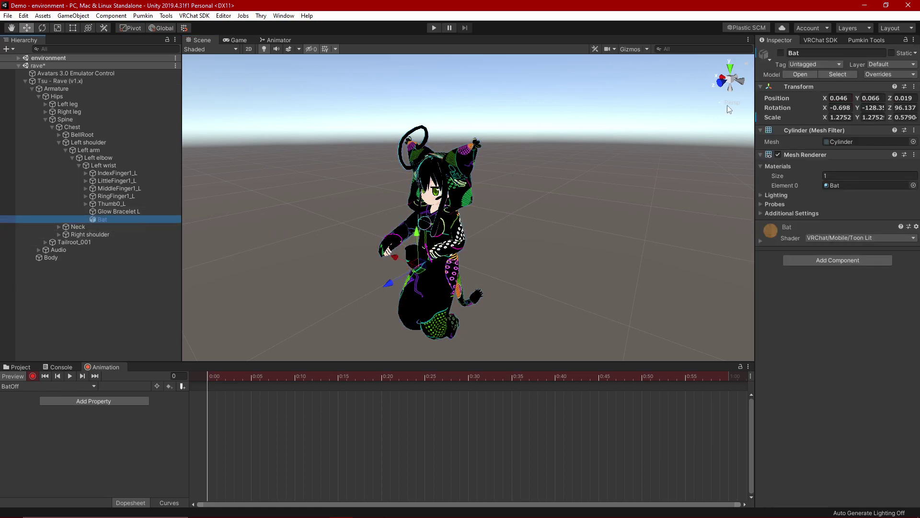
click(781, 53)
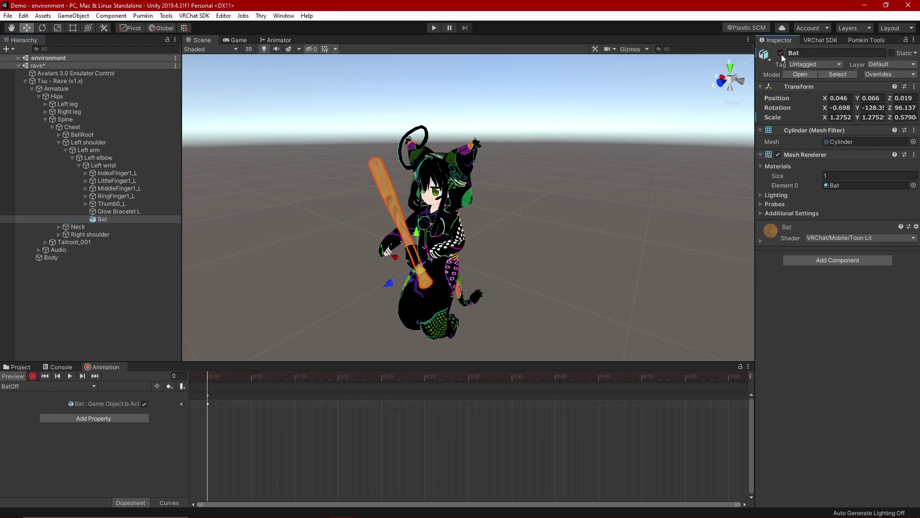
click(781, 53)
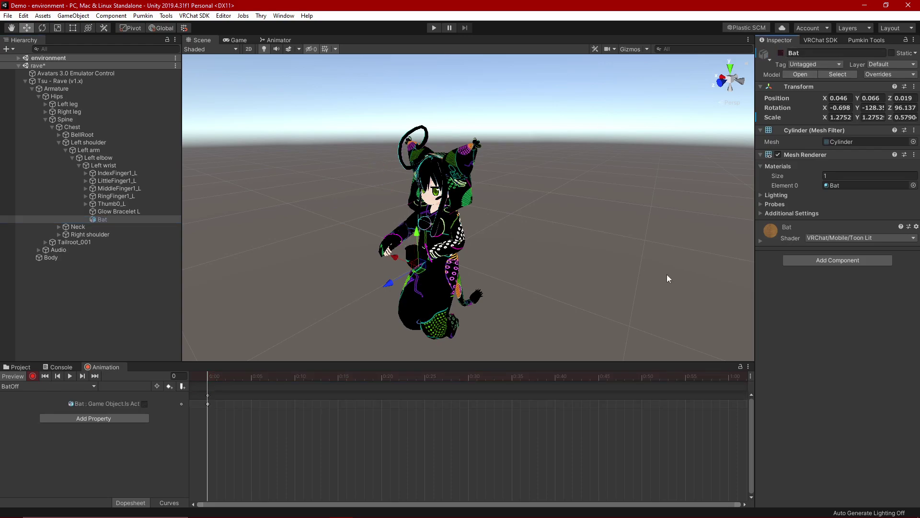
drag(186, 395, 250, 396)
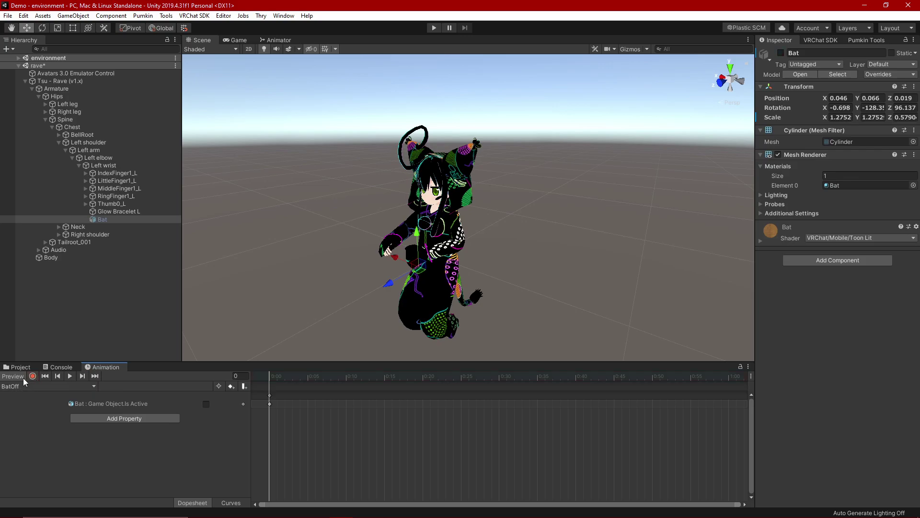
click(19, 377)
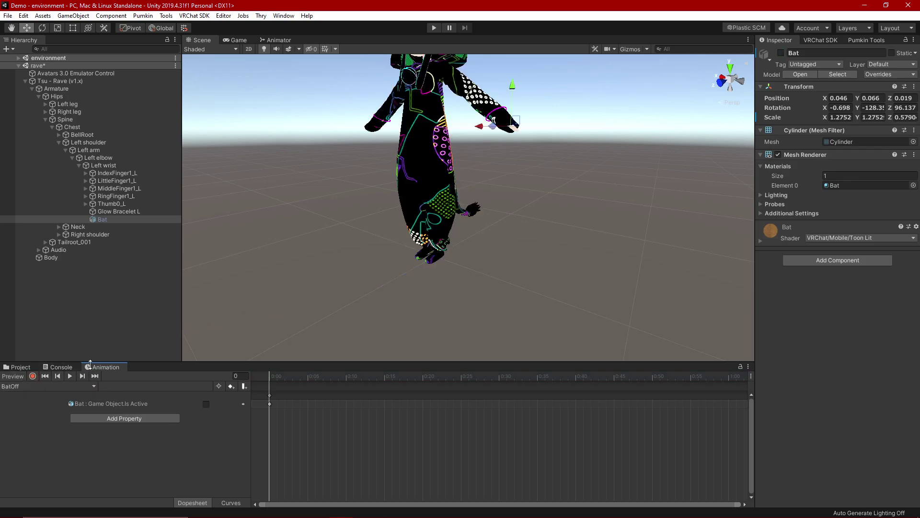
Switch to the BatOn clip, record the Bat object as active at frame 0, and end the recording
click(71, 386)
click(61, 407)
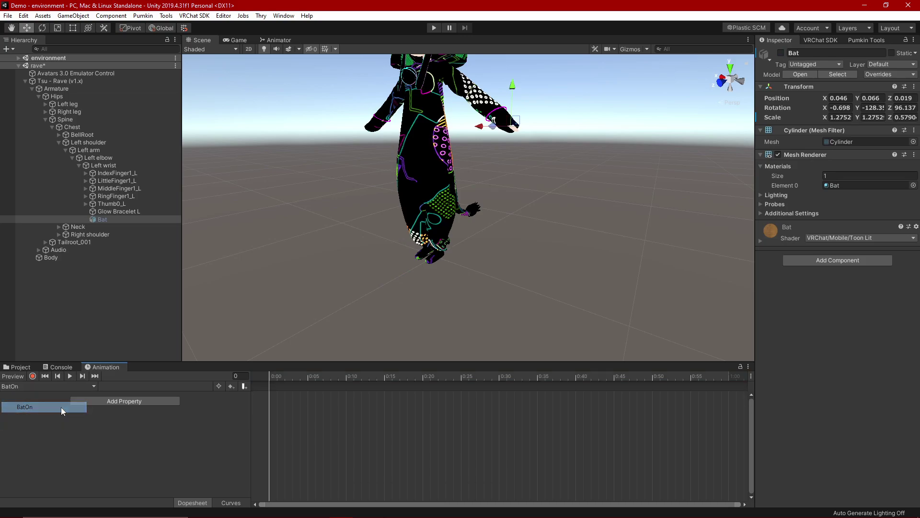
middle_drag(320, 247, 345, 260)
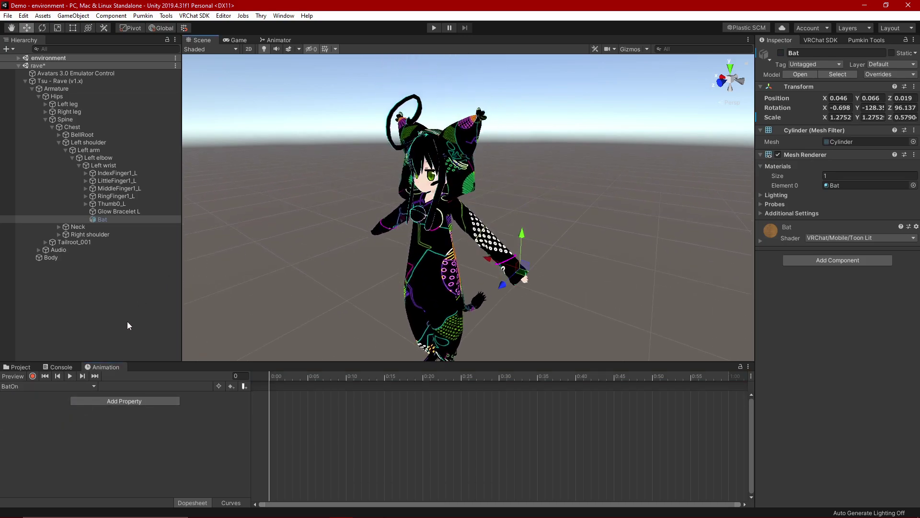
click(33, 376)
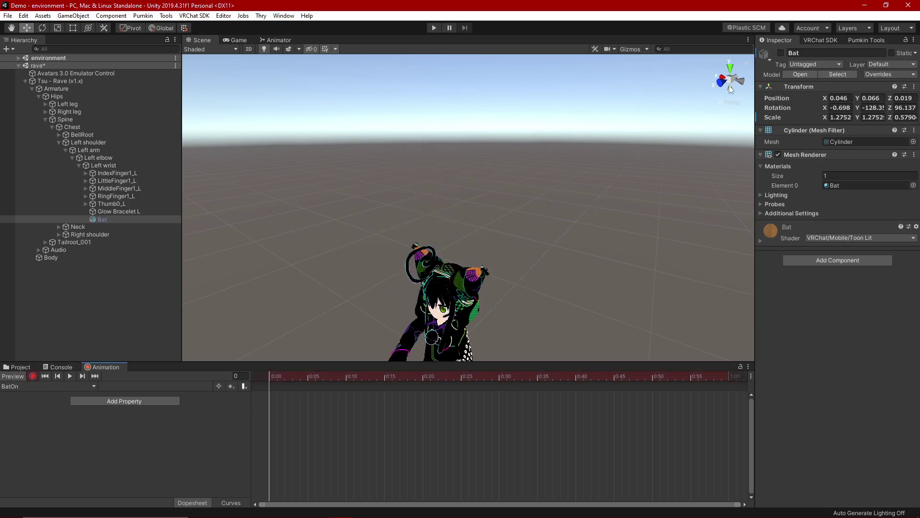
click(781, 52)
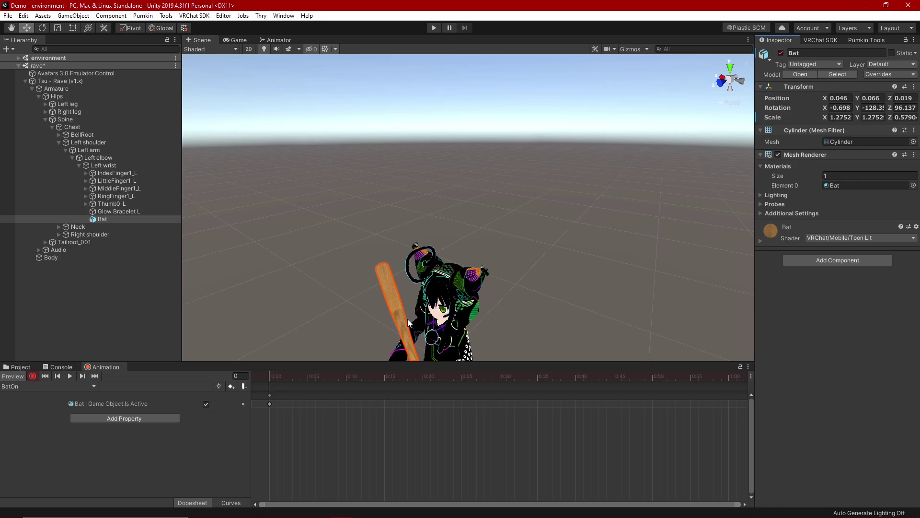
click(33, 376)
click(19, 375)
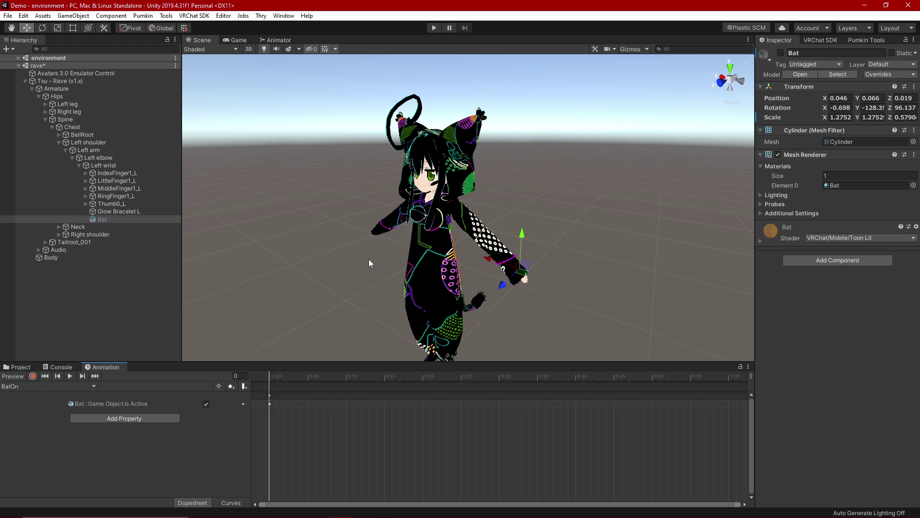
Delete the Tsu - Rave (v1_x) animator controller from the Toggles folder
click(18, 368)
click(234, 433)
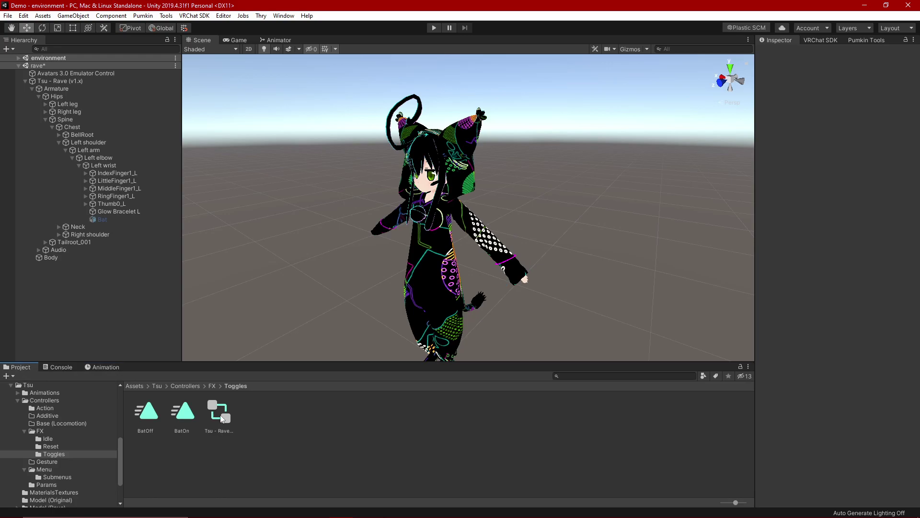
click(222, 419)
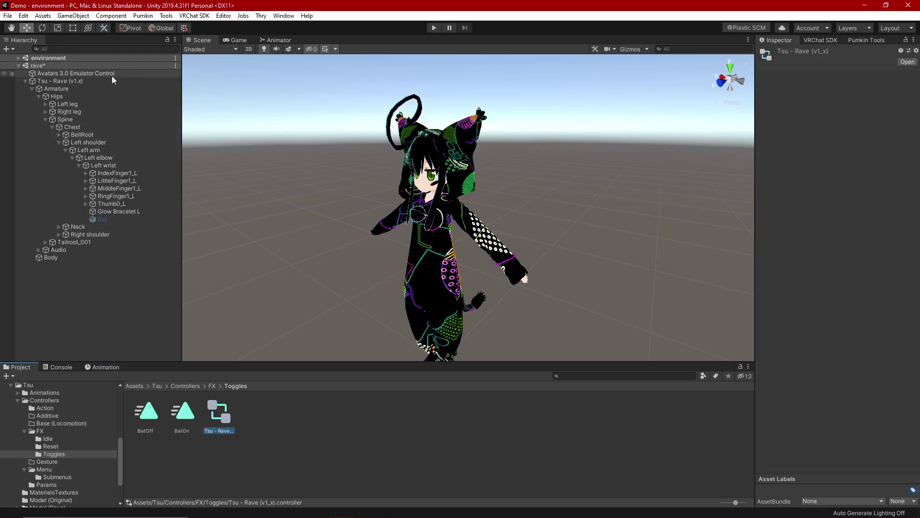
right_click(223, 412)
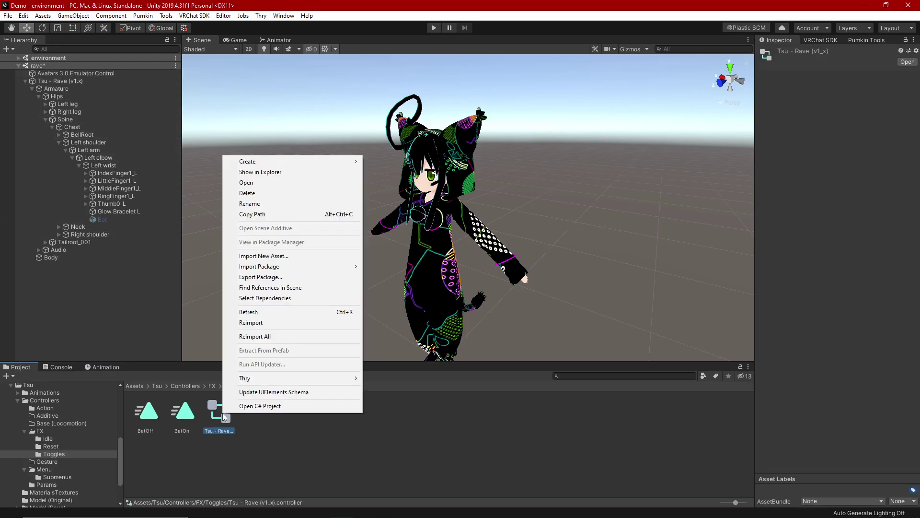
click(249, 193)
click(472, 282)
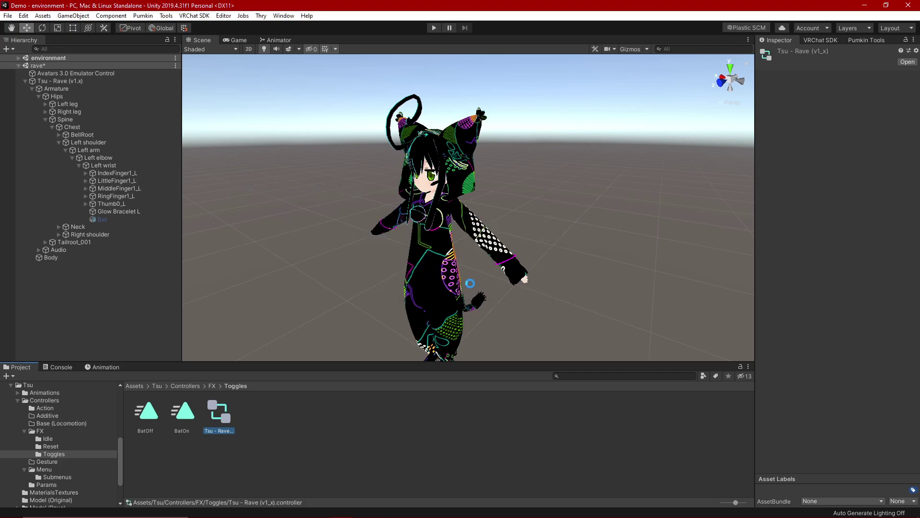
Set the Animator controller of the Tsu - Rave (v1.x) avatar to None
click(109, 81)
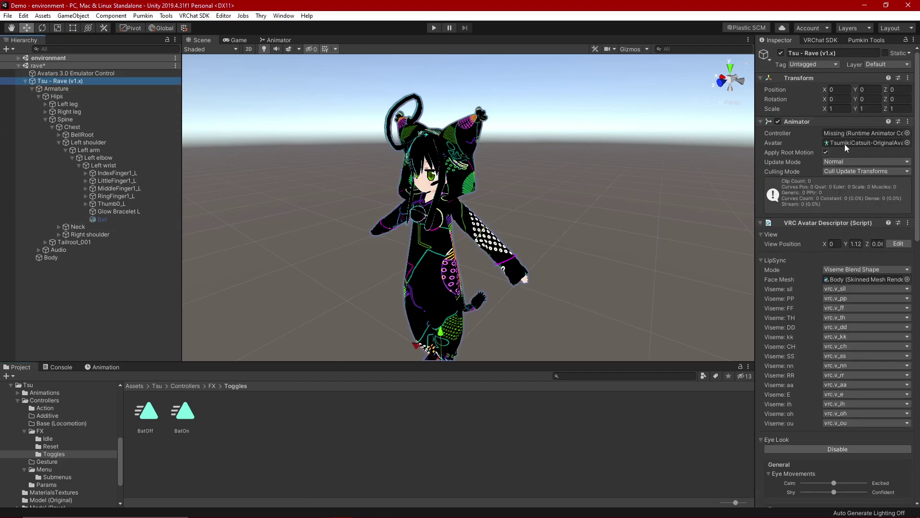
click(908, 133)
click(341, 120)
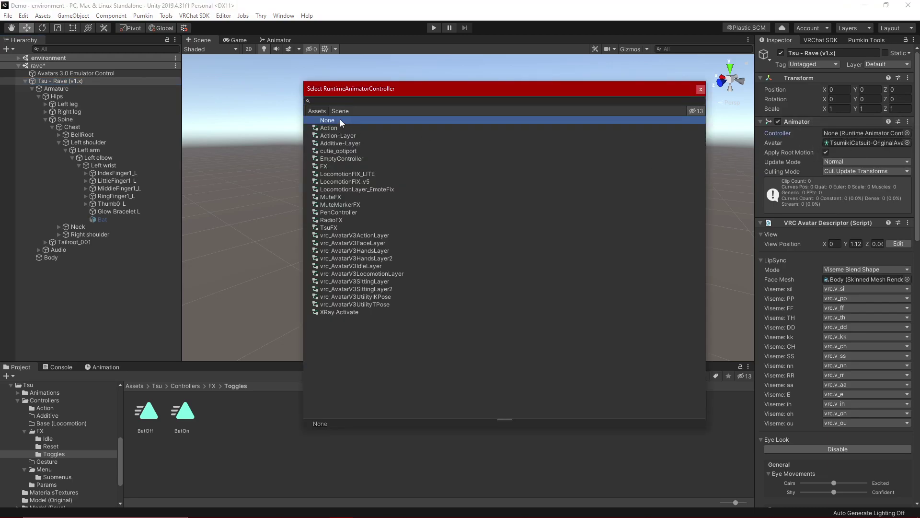
click(700, 89)
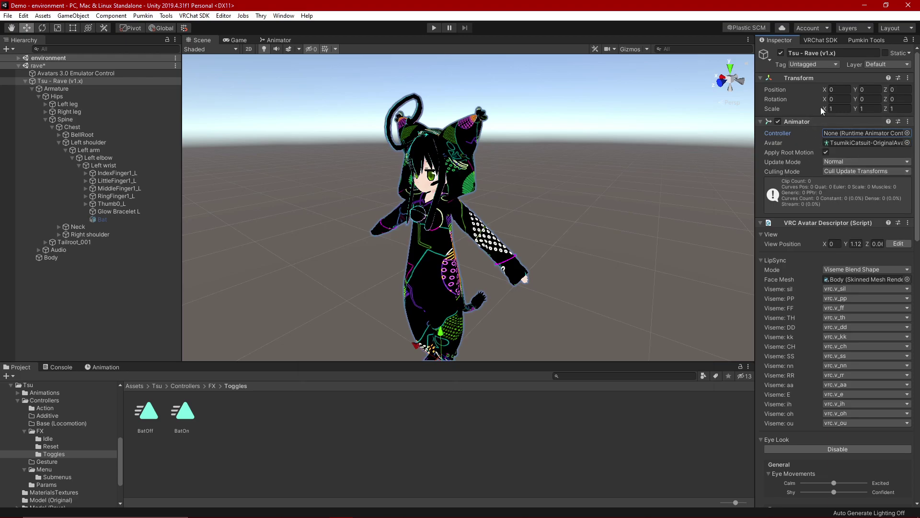
Open the TsuFX controller from the FX folder in the Animator window and frame its state graph
click(235, 409)
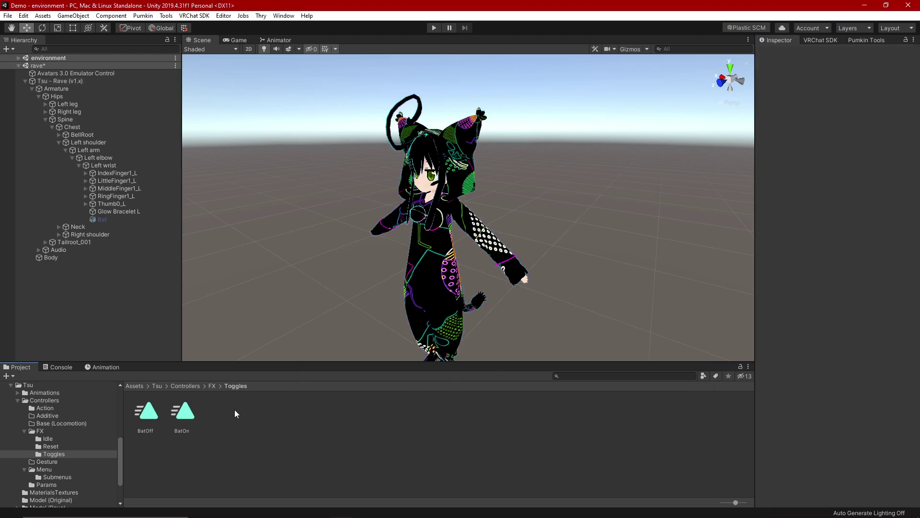
click(213, 387)
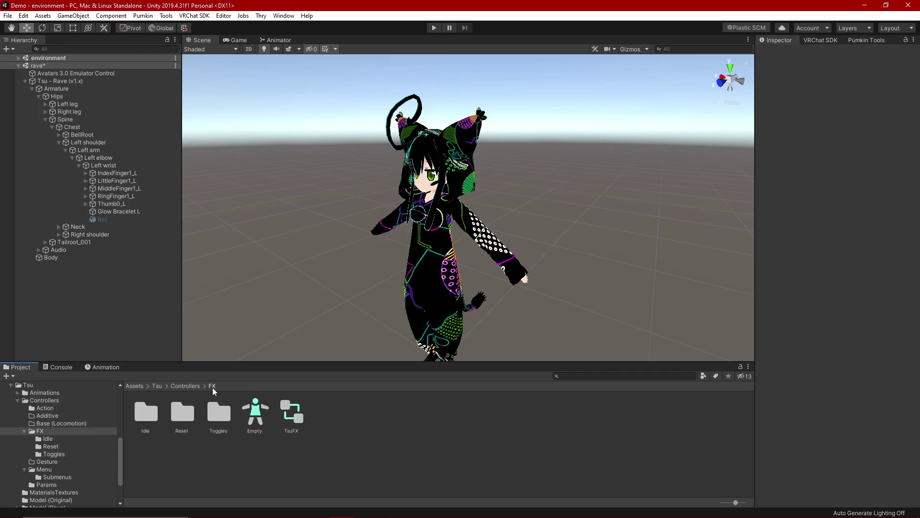
click(291, 417)
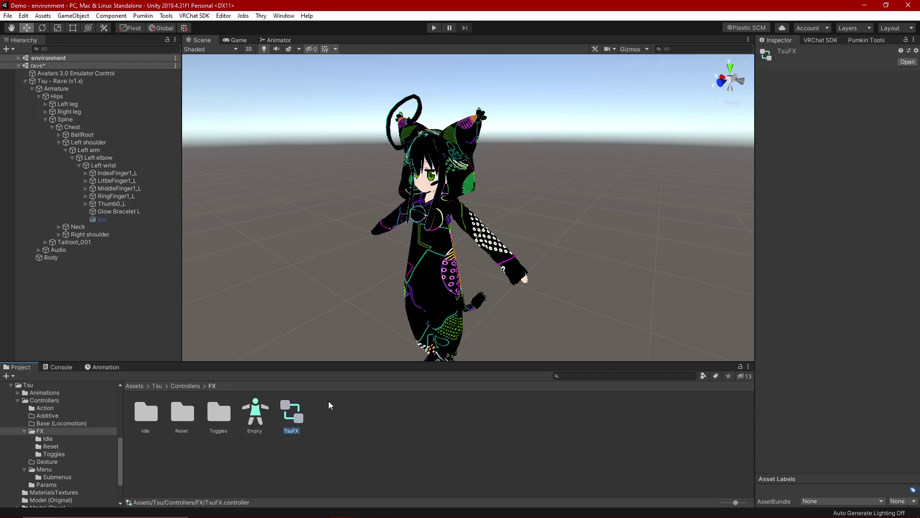
click(276, 41)
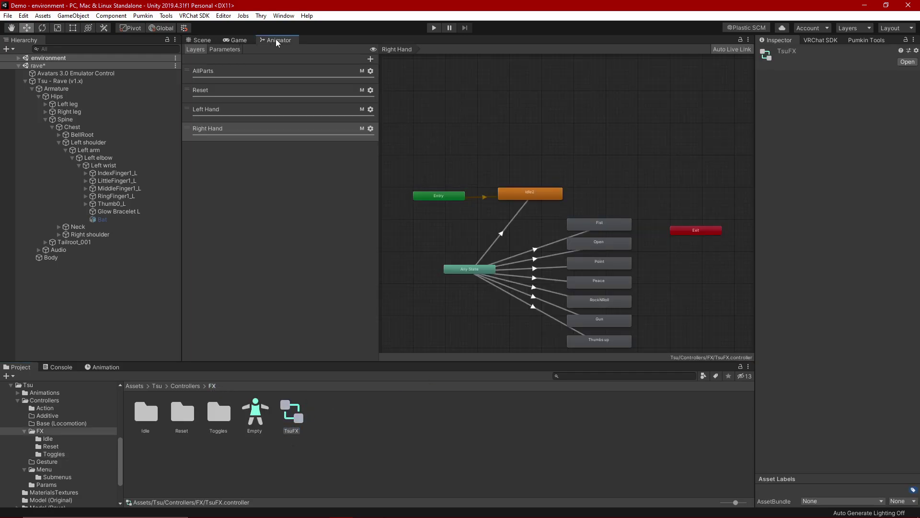
click(445, 254)
key(a)
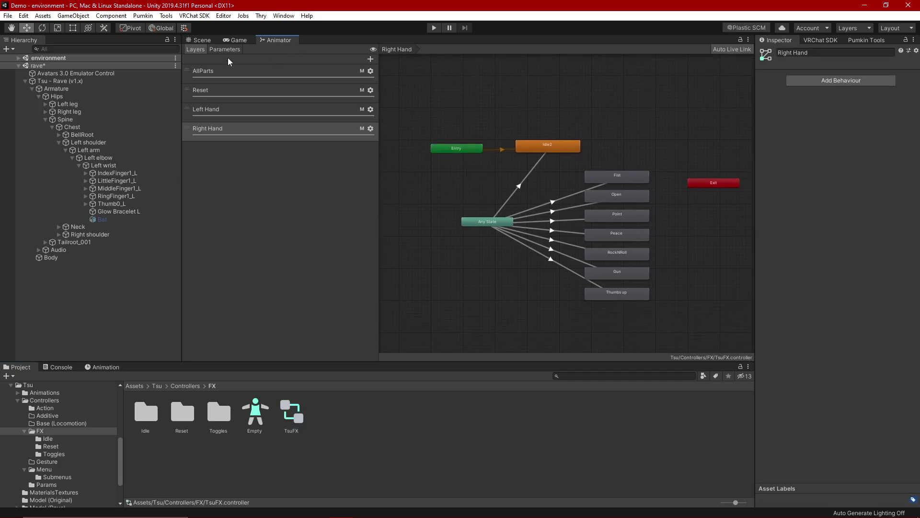
Add a Bool parameter named BatToggle to the TsuFX controller
click(224, 49)
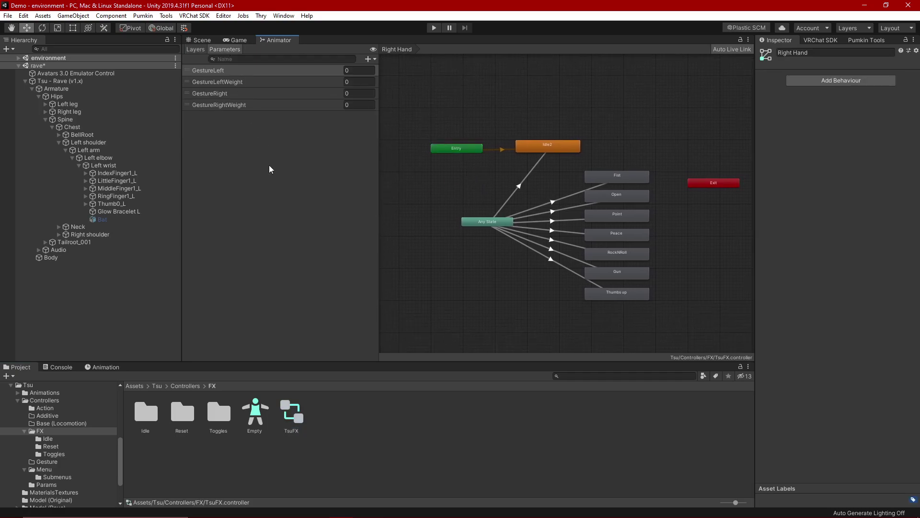
click(368, 59)
click(385, 93)
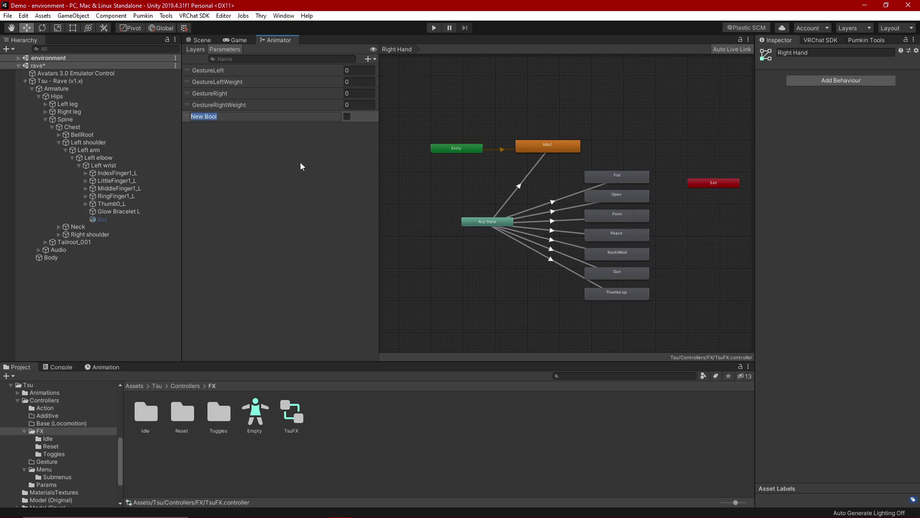
key(BackSpace)
text(BatToggle)
key(Return)
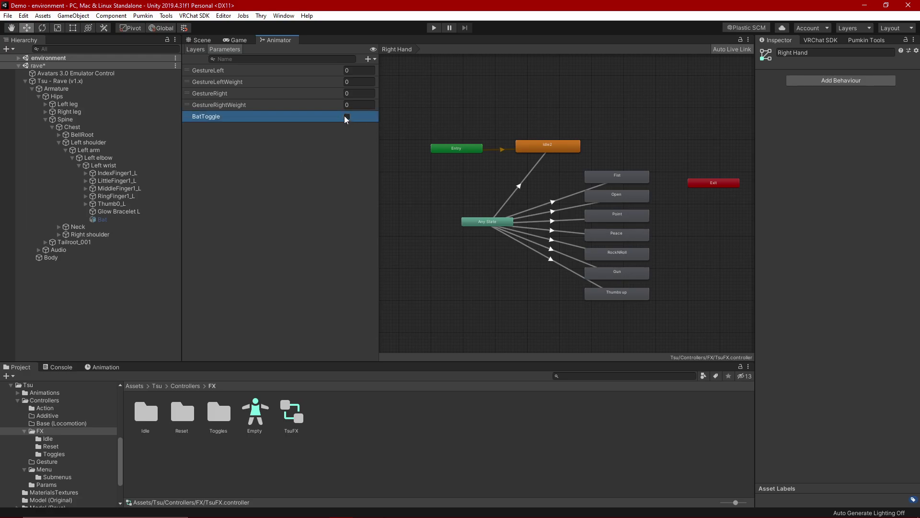
Add a layer named BatToggle to the TsuFX controller and set its weight to 1
click(195, 49)
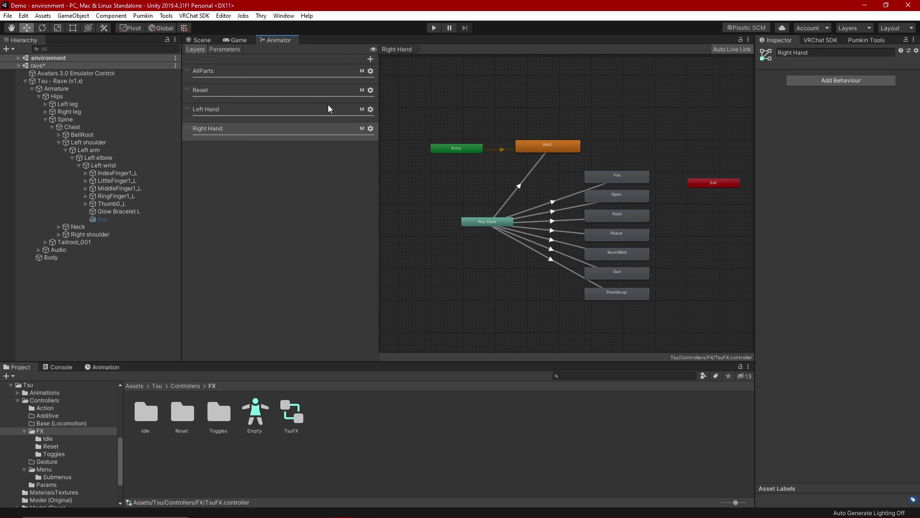
click(370, 59)
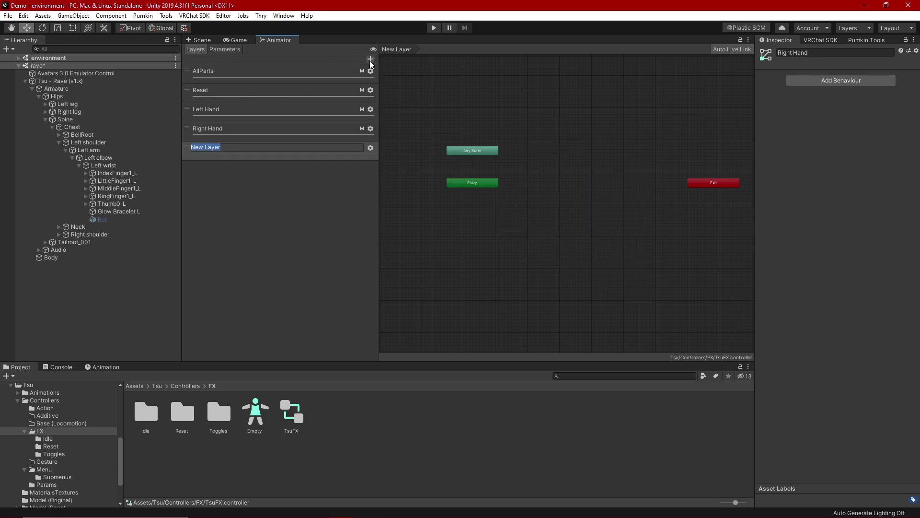
text(BatToggle)
key(Return)
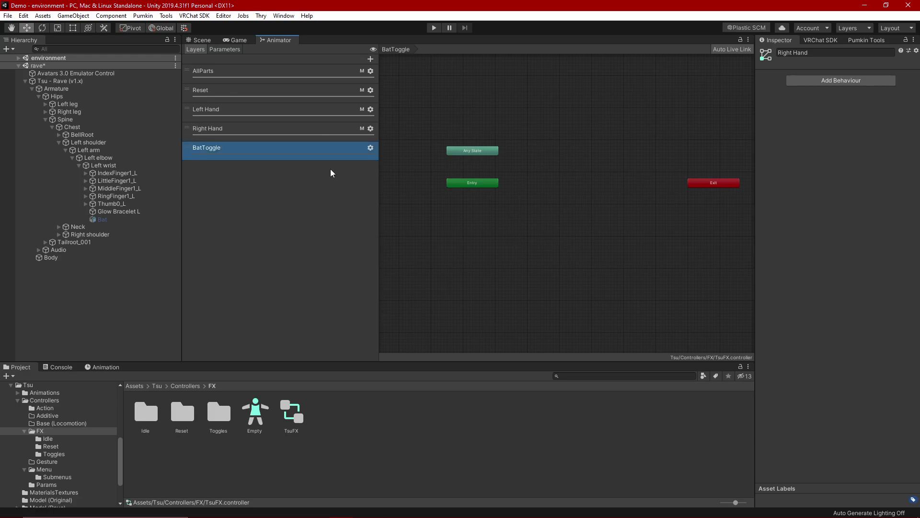
click(371, 148)
drag(435, 150, 481, 150)
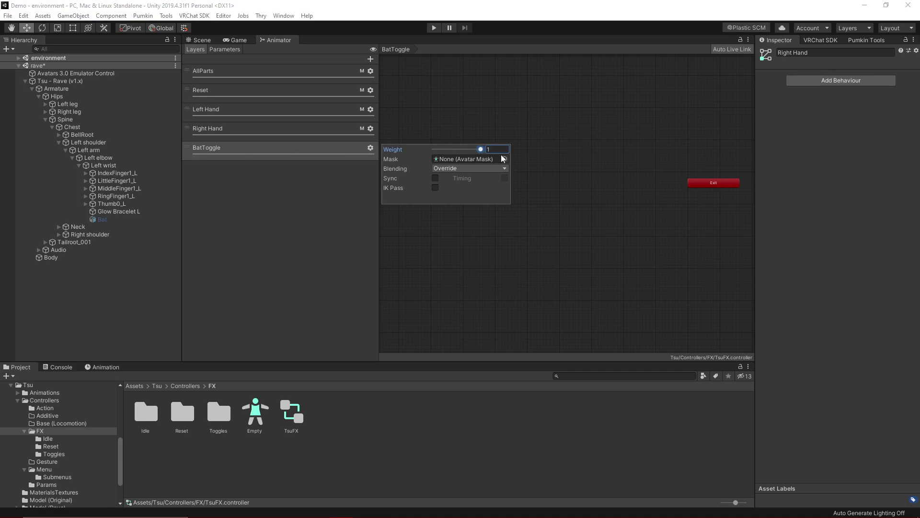
click(320, 195)
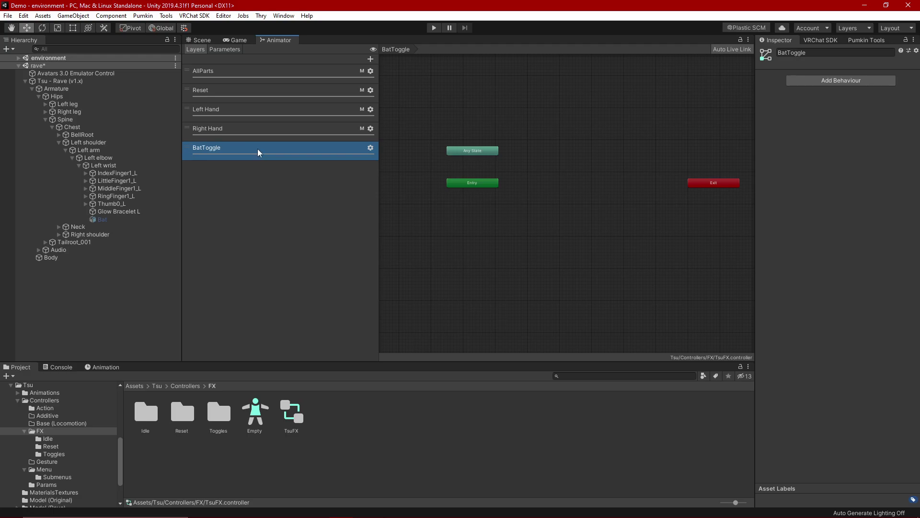
click(371, 148)
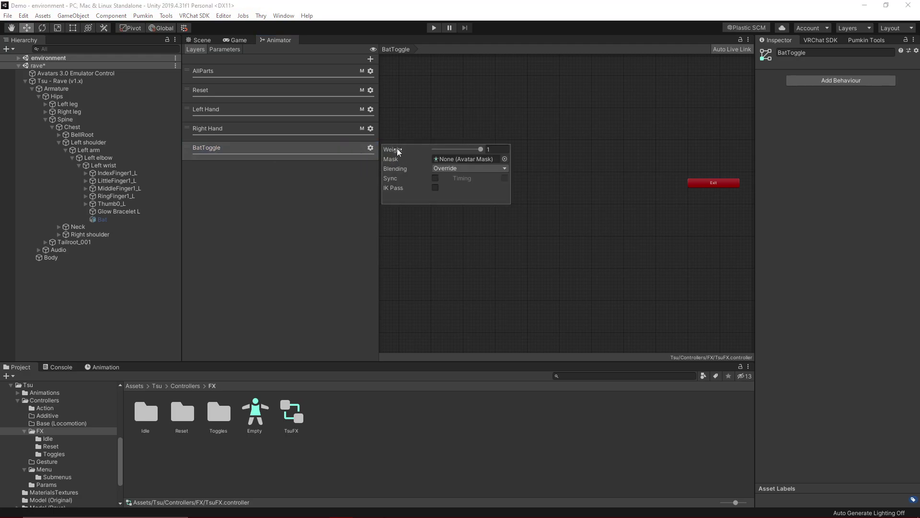
click(481, 149)
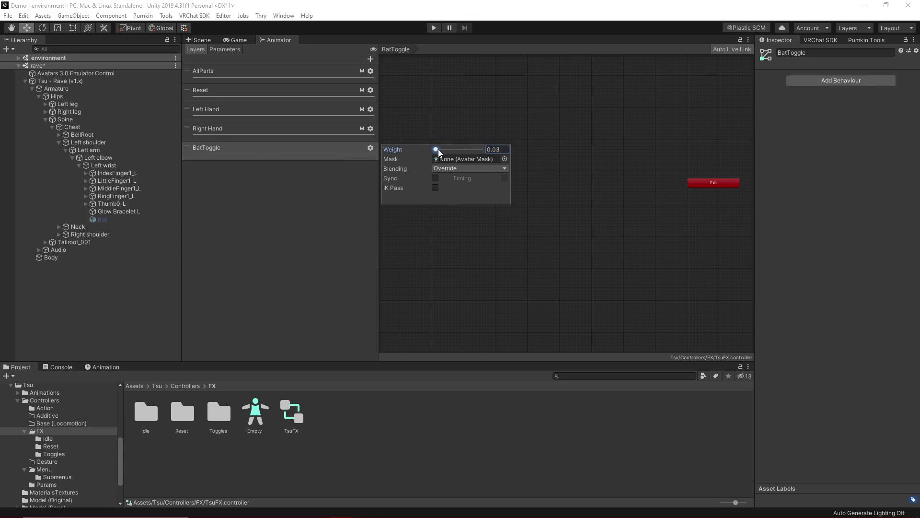
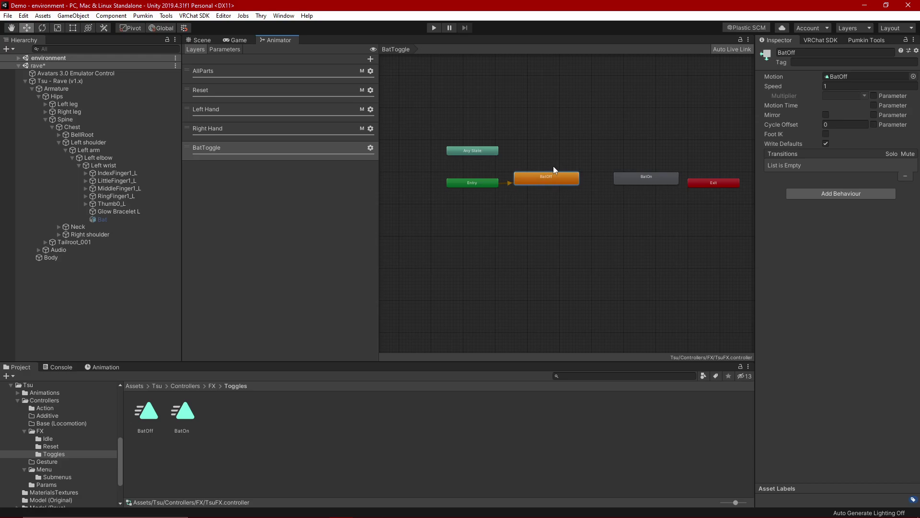
Create a transition from the BatOff state to the BatOn state in the BatToggle layer
right_click(554, 181)
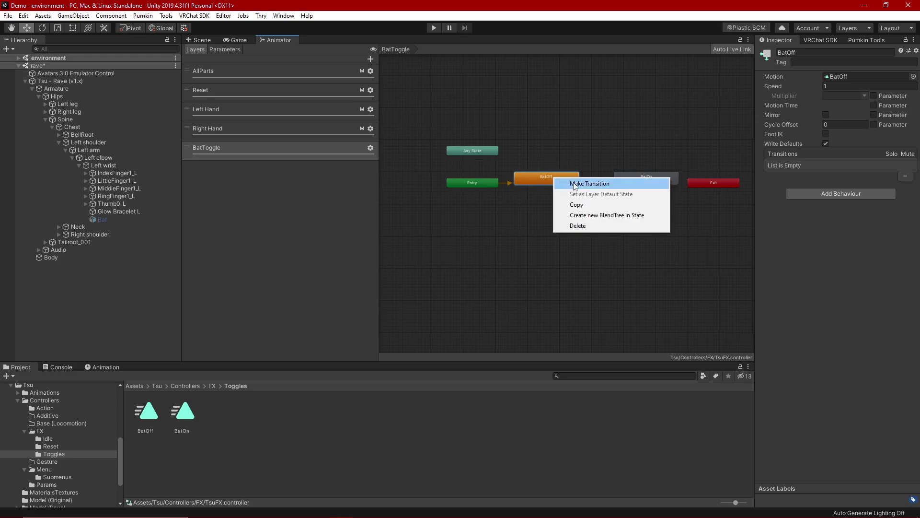
click(575, 184)
click(631, 174)
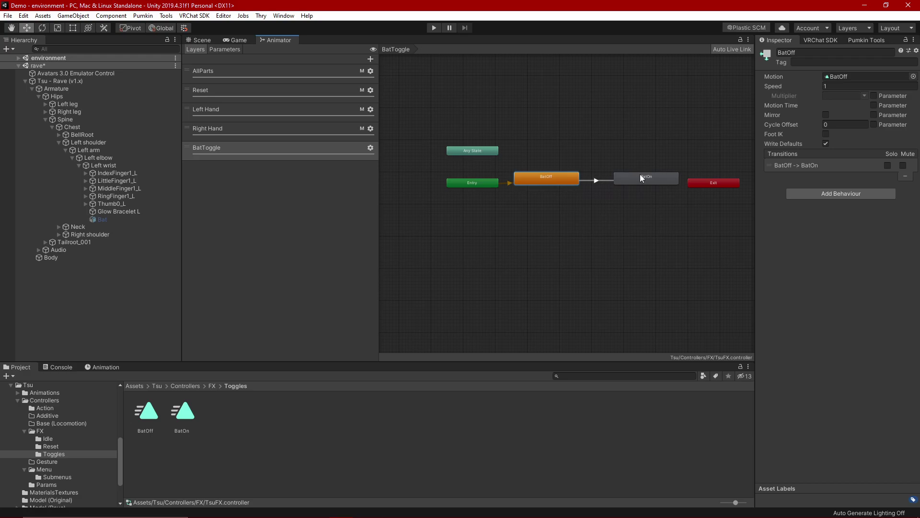
Turn off Has Exit Time on the BatOff -> BatOn transition and set its transition duration to 0
click(597, 181)
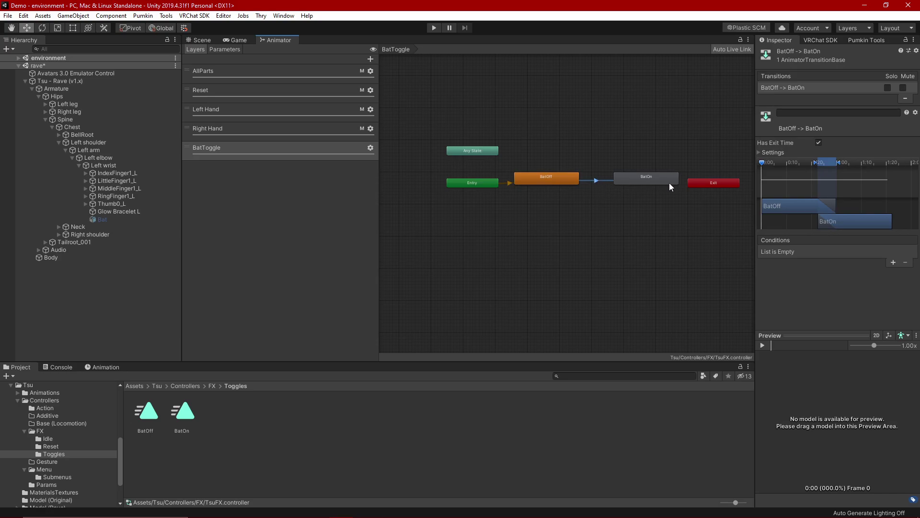
click(818, 142)
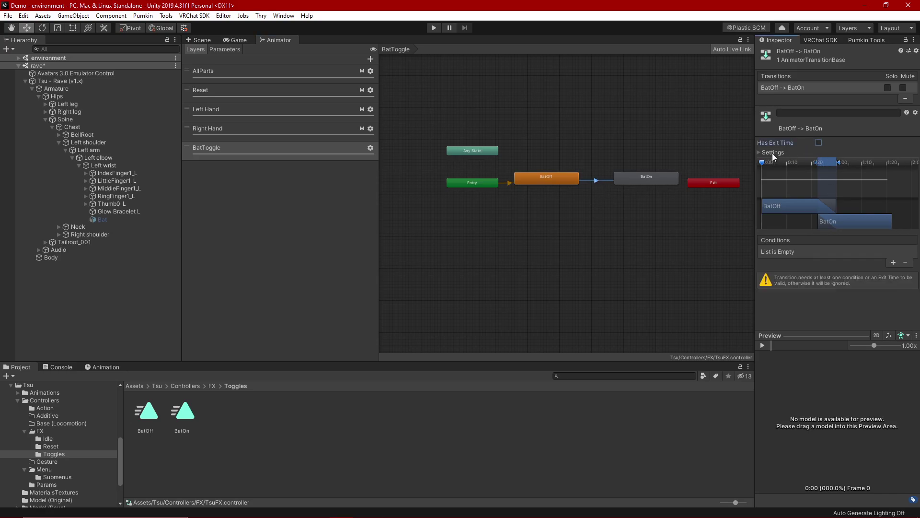
click(762, 152)
click(826, 180)
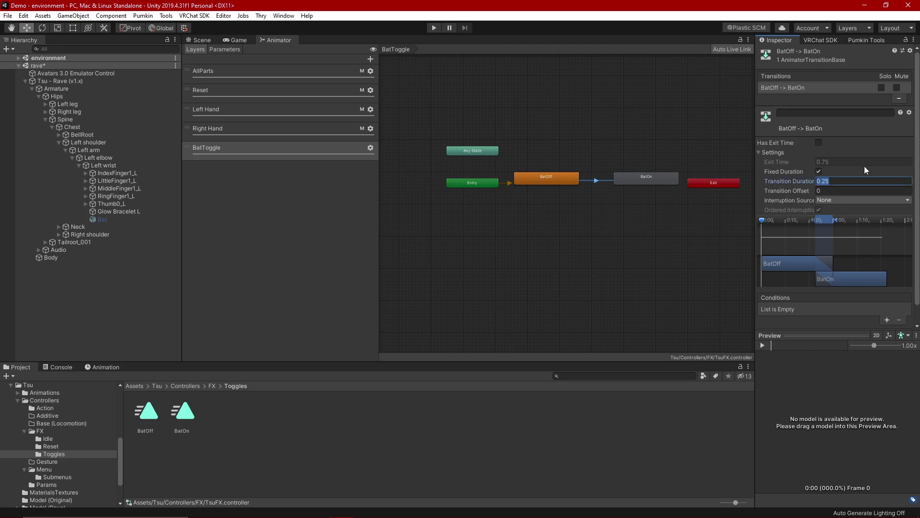
text(0)
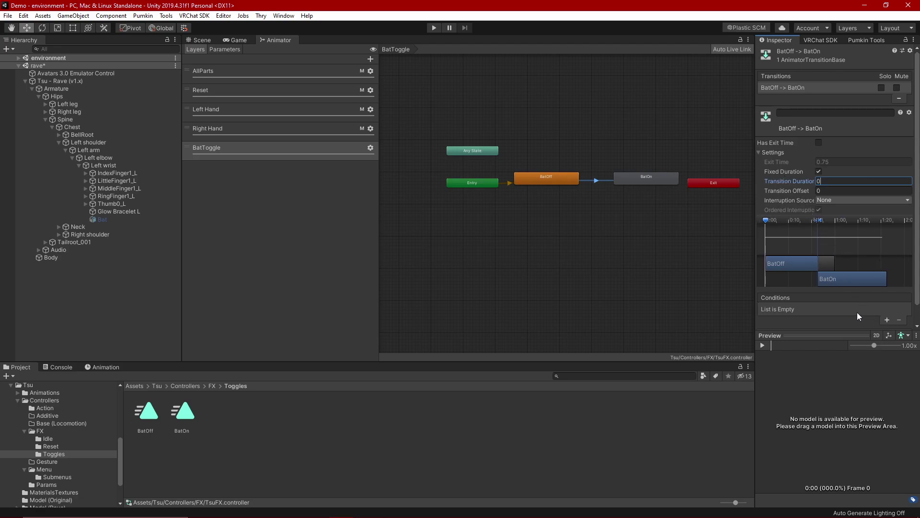
Add a condition to the BatOff -> BatOn transition requiring BatToggle to be true
scroll(838, 302, down, 1)
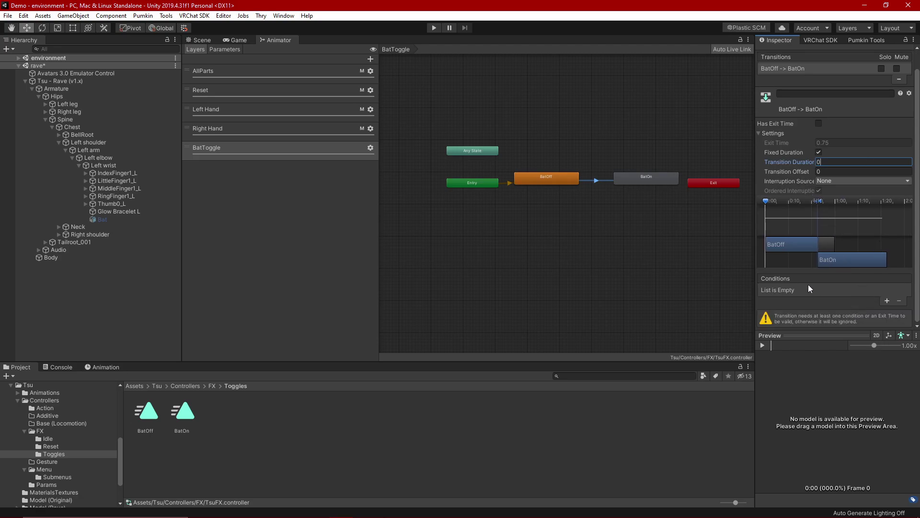
click(886, 301)
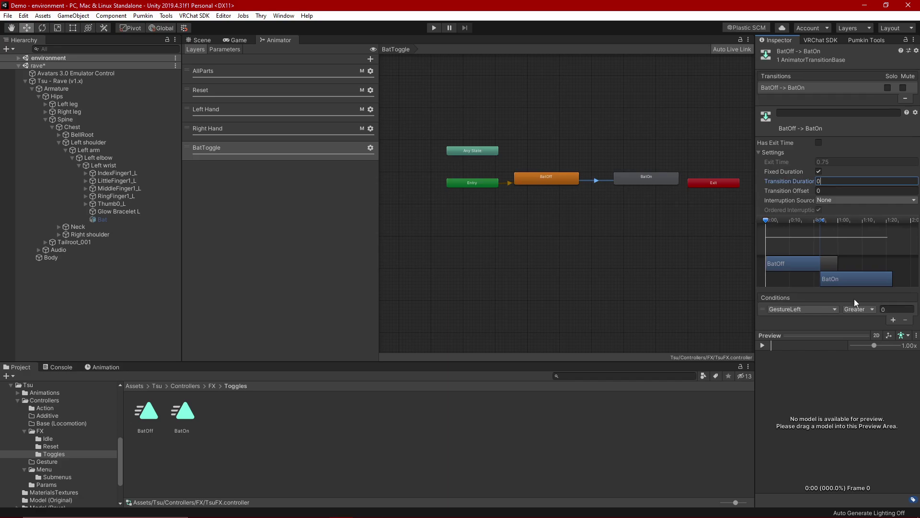
click(809, 309)
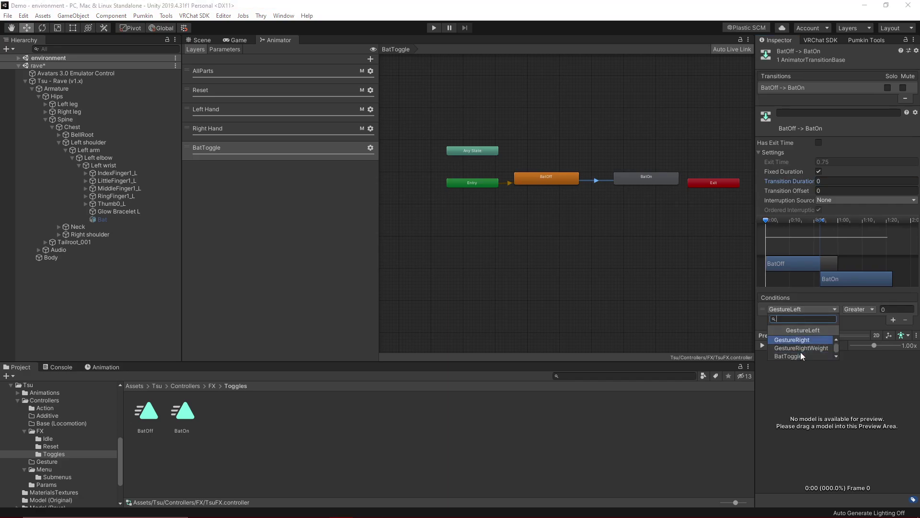
click(794, 355)
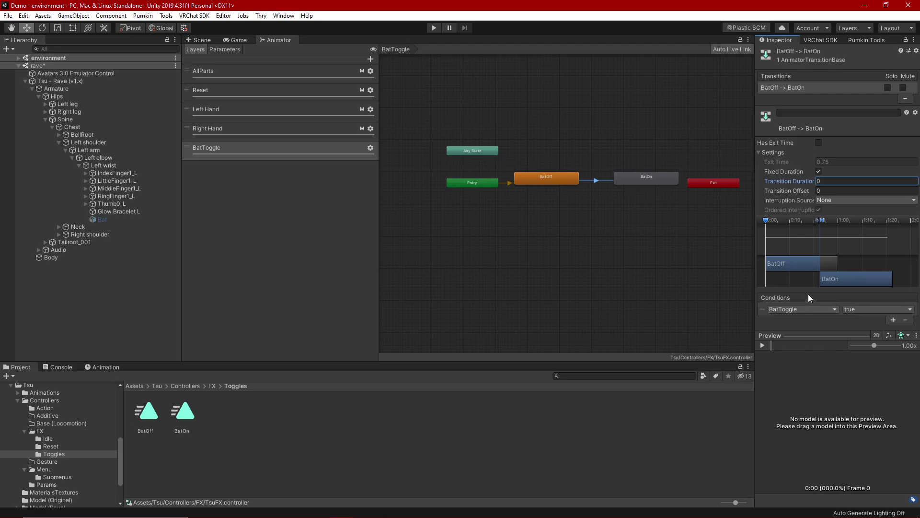
Create a return transition from the BatOn state to the BatOff state
right_click(648, 179)
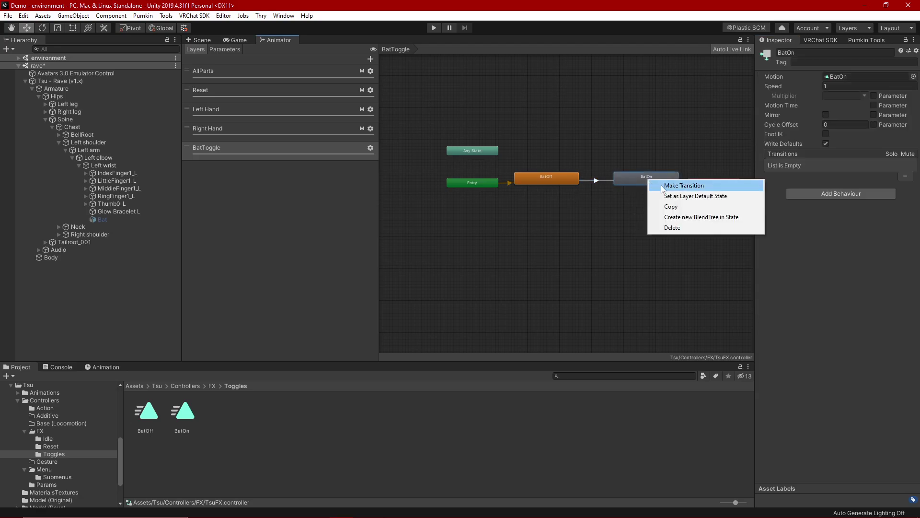
click(663, 188)
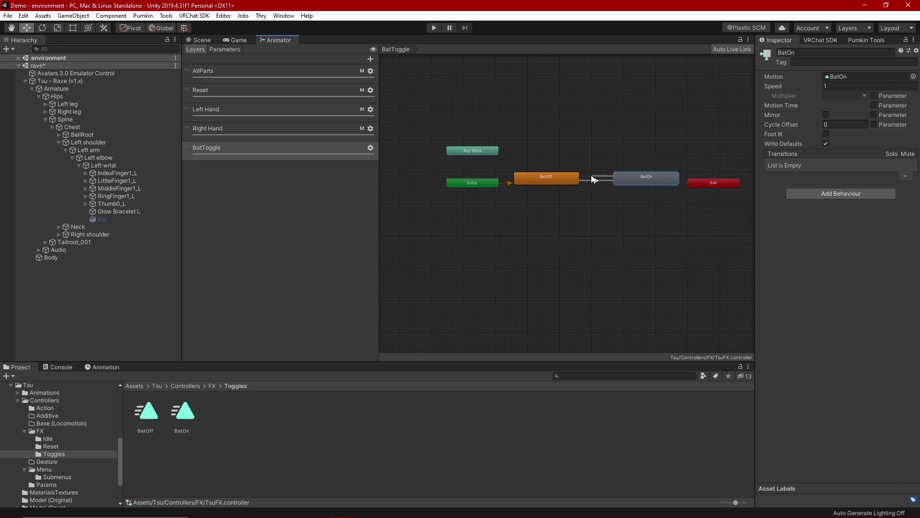
click(572, 179)
Turn off Has Exit Time on the BatOn -> BatOff transition and set its transition duration to 0
click(602, 180)
click(818, 143)
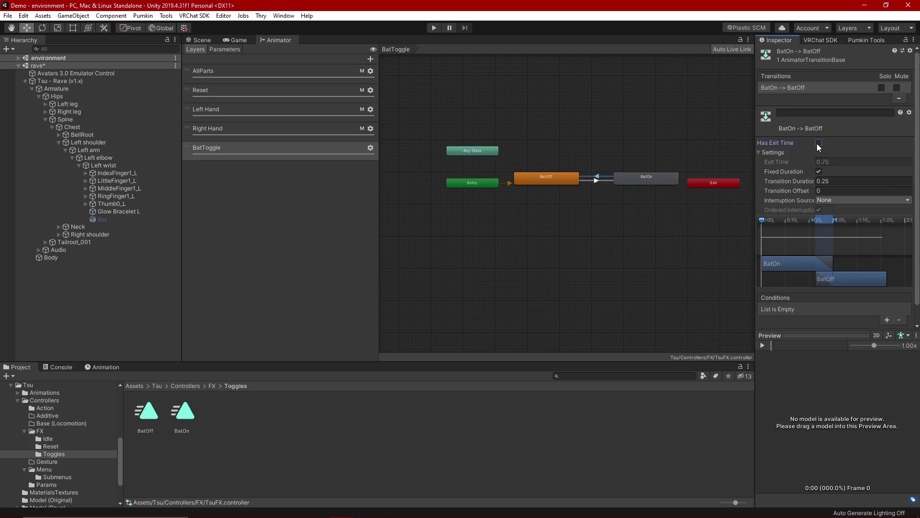
click(835, 178)
text(0)
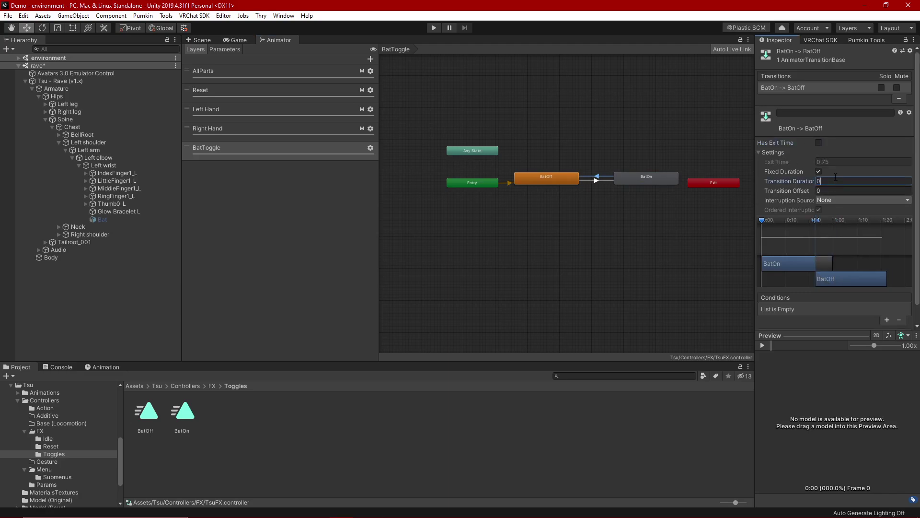
Add a condition to the BatOn -> BatOff transition requiring BatToggle to be false
click(887, 320)
click(821, 308)
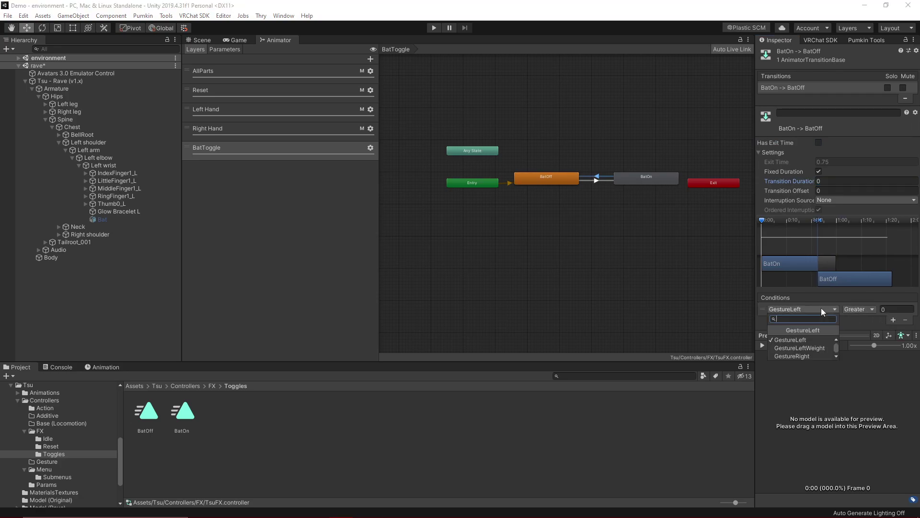
click(803, 356)
click(871, 310)
click(862, 324)
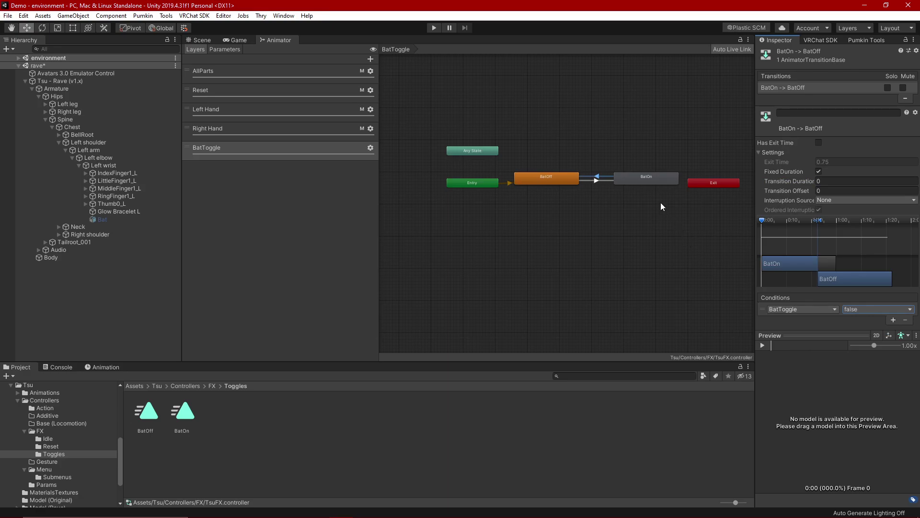
Review the settings and conditions of both transitions between BatOff and BatOn, ending with neither selected
click(596, 181)
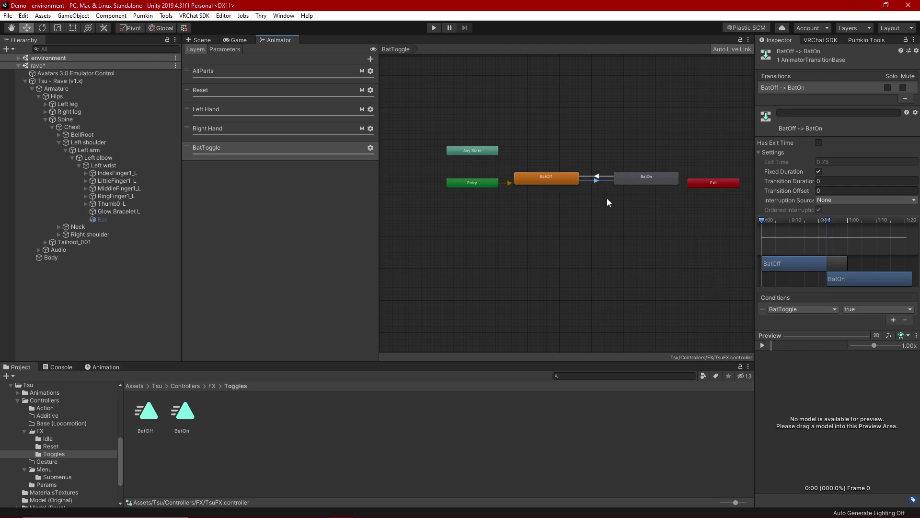
click(601, 177)
click(583, 211)
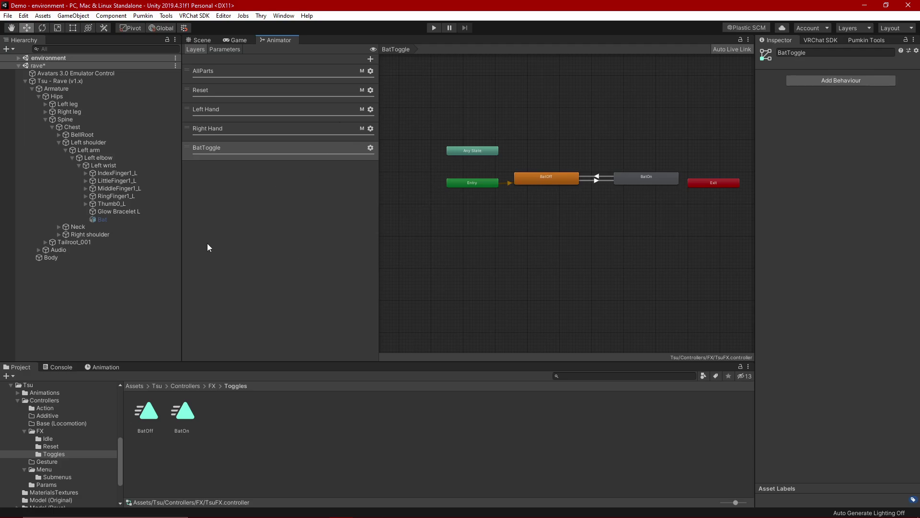
Locate the expression parameters asset assigned to the Tsu - Rave (v1.x) avatar's VRC Avatar Descriptor in the project
click(193, 386)
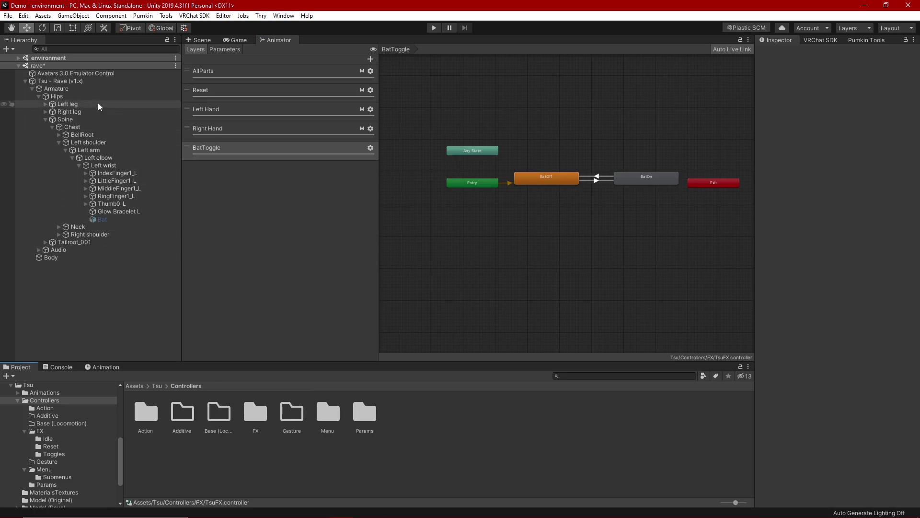
double_click(365, 412)
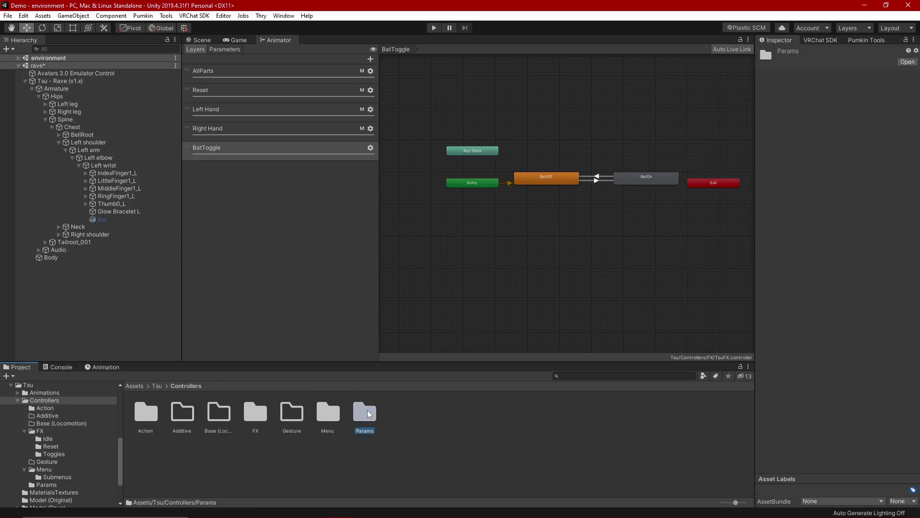
click(191, 386)
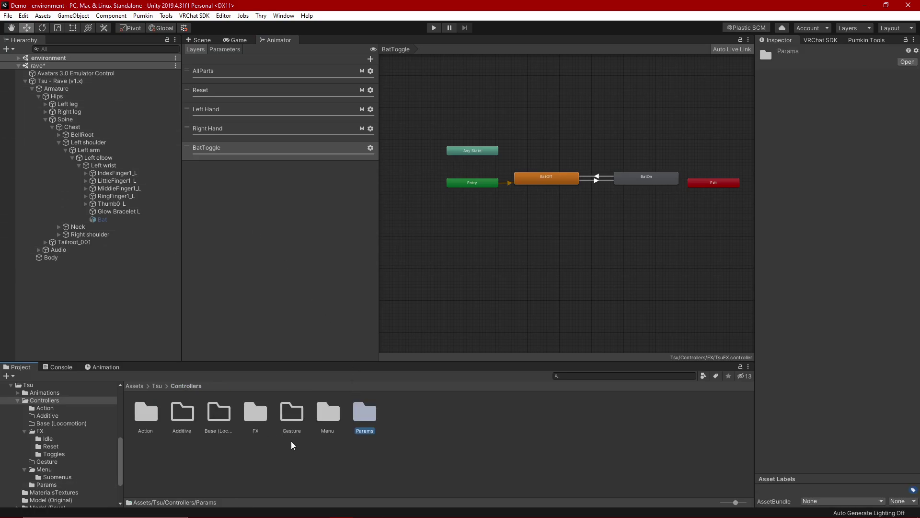
click(93, 81)
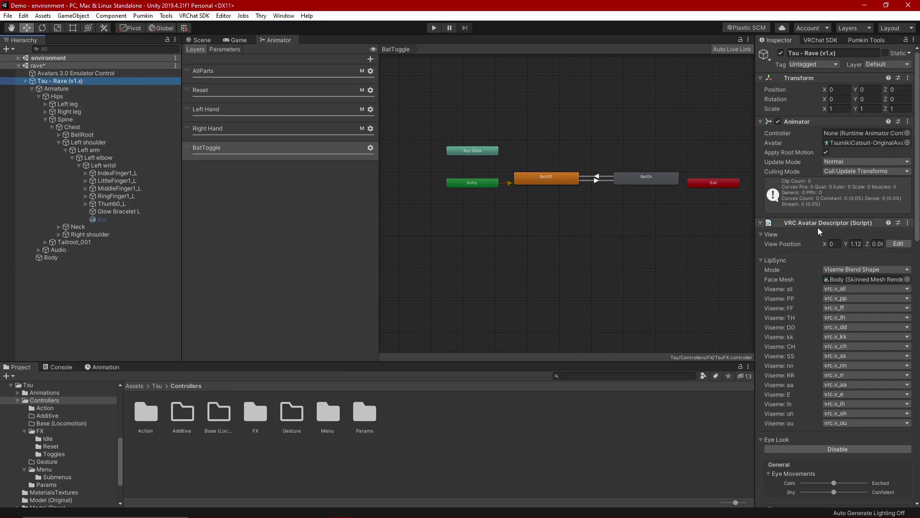
scroll(818, 271, down, 15)
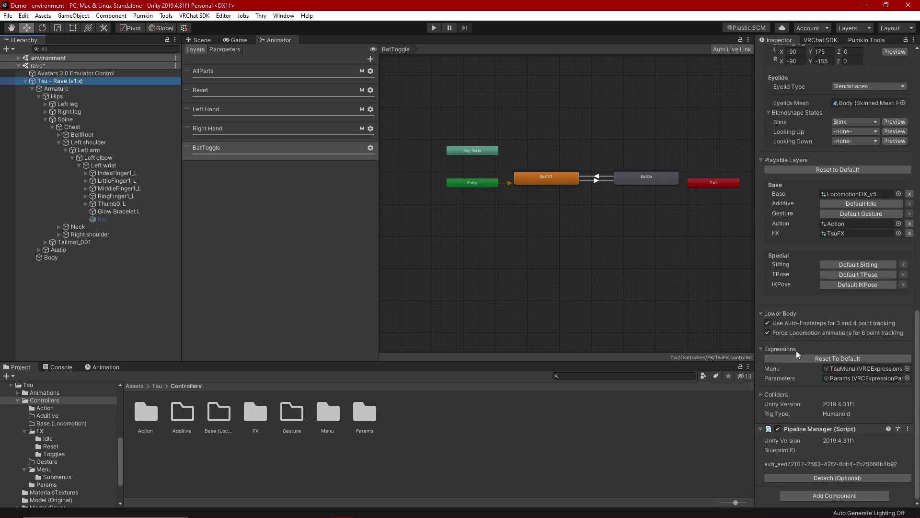
click(846, 379)
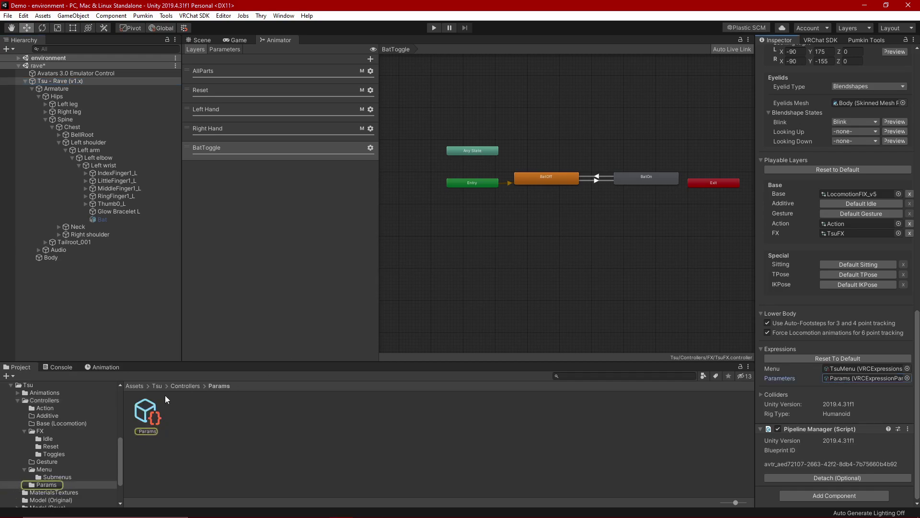
Add a new expression parameter named BatToggle to the Params asset
click(149, 417)
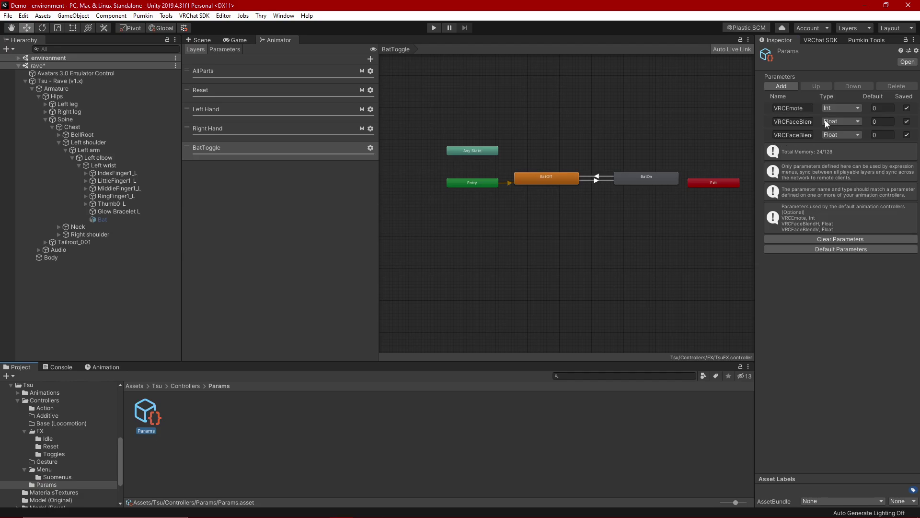
click(782, 86)
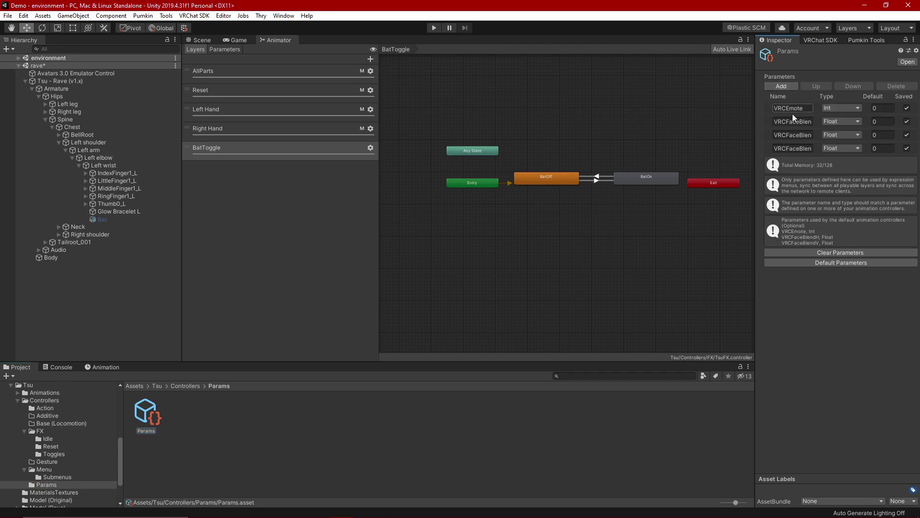
click(806, 148)
text(B)
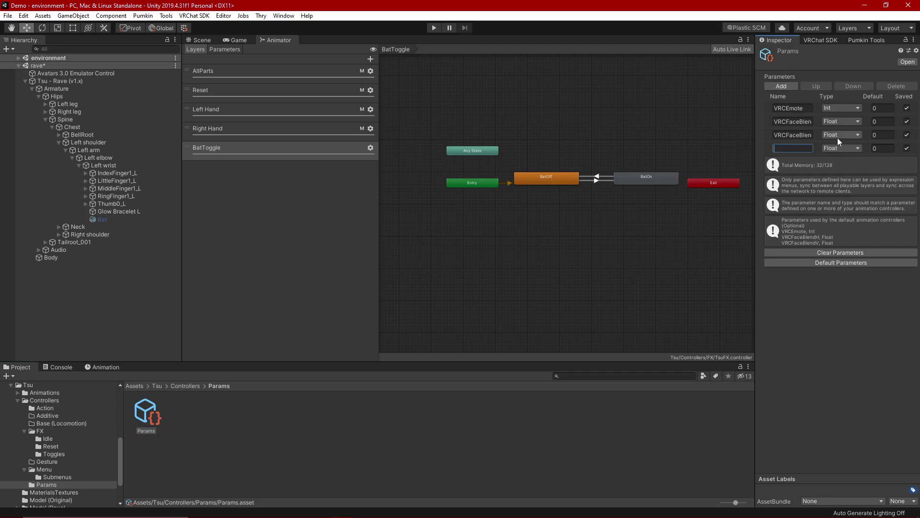
text(atToggle)
Set the BatToggle expression parameter's type to Bool, matching the animator parameter, and turn off its Saved option
click(225, 50)
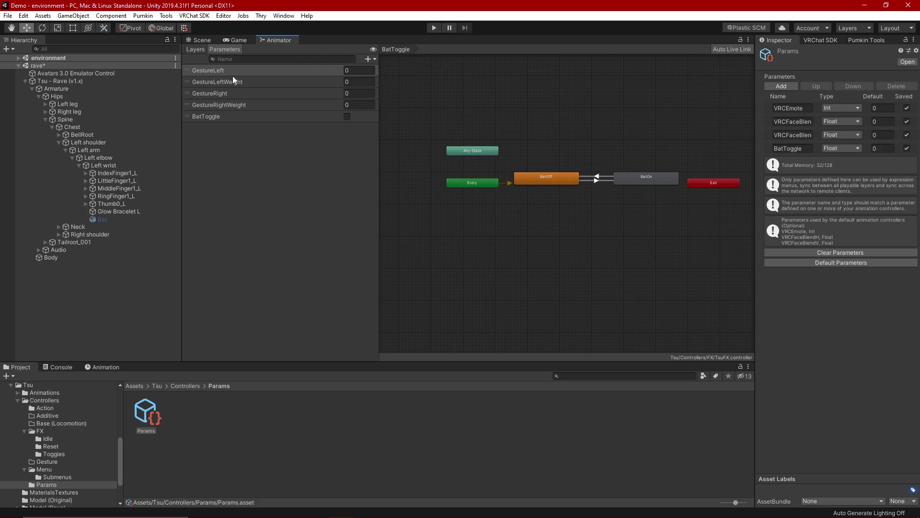
click(827, 148)
click(836, 180)
click(906, 149)
click(227, 413)
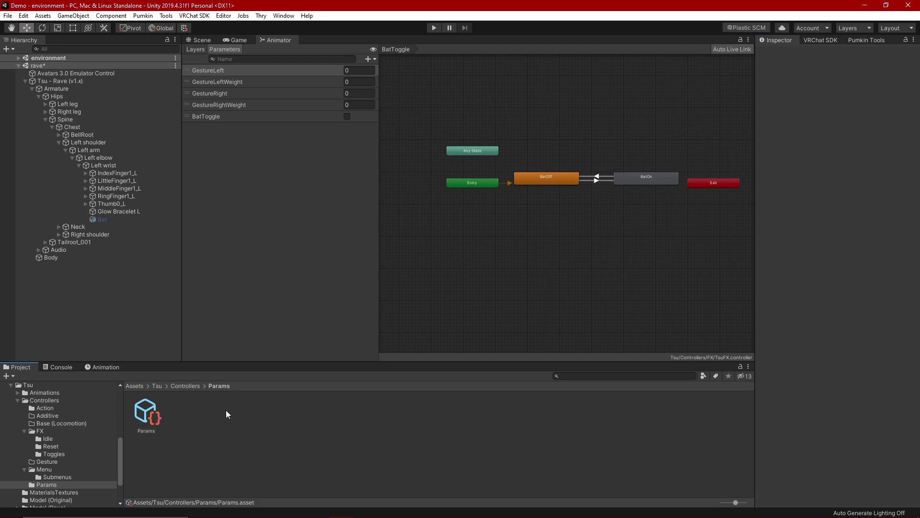
Create a VRChat expressions menu asset named Props in the Controllers/Menu/Submenus folder and keep it selected
click(186, 386)
double_click(328, 412)
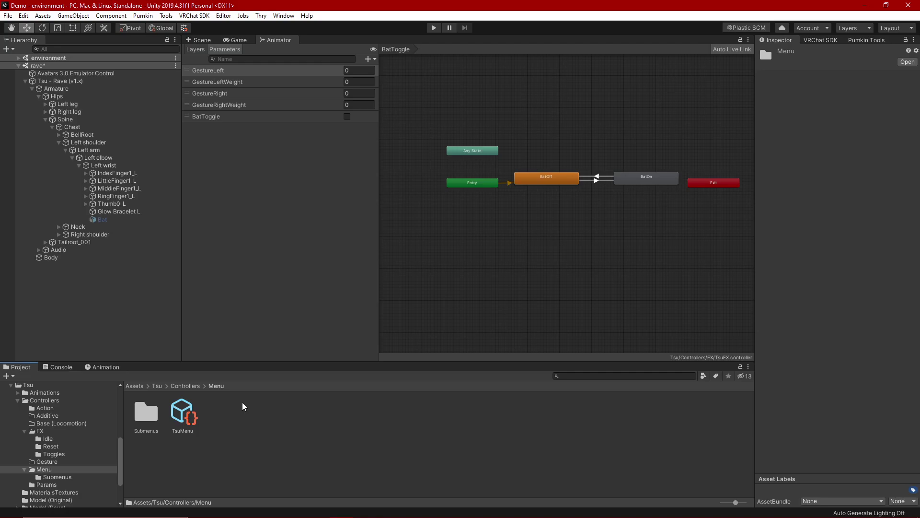
double_click(142, 419)
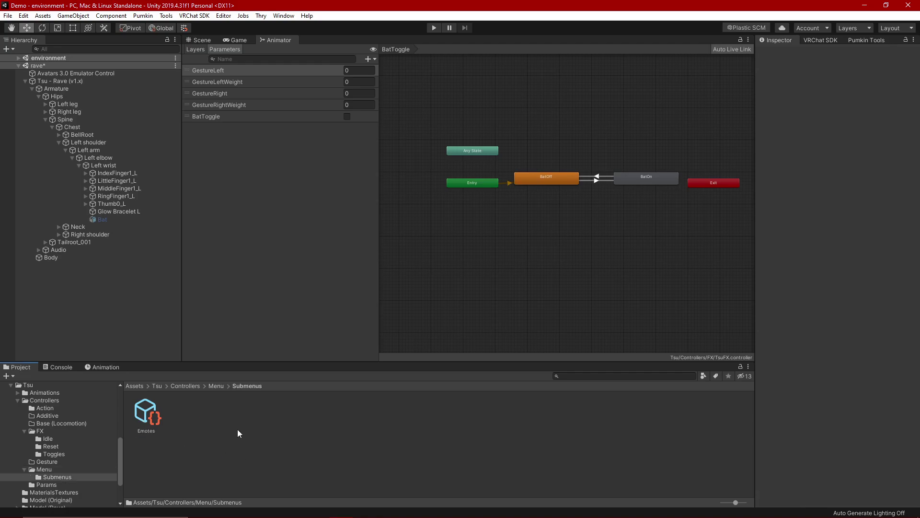
right_click(233, 415)
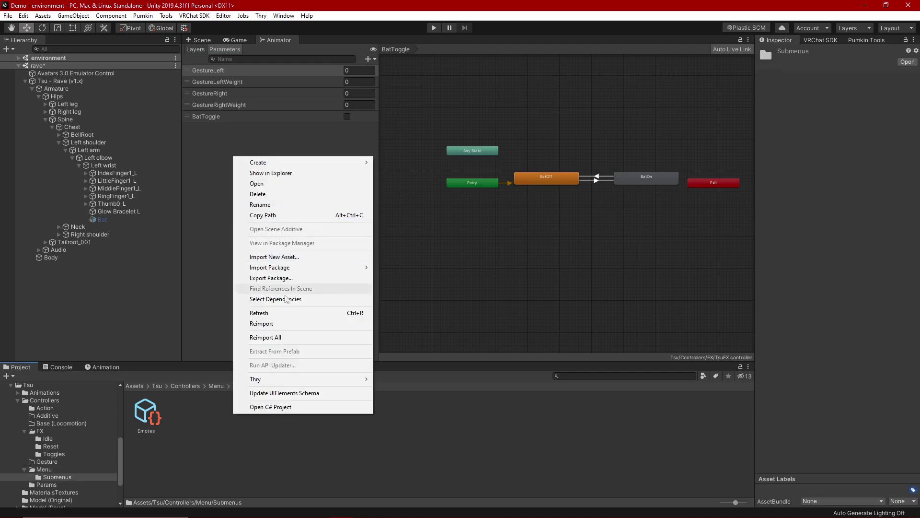
mouse_move(347, 163)
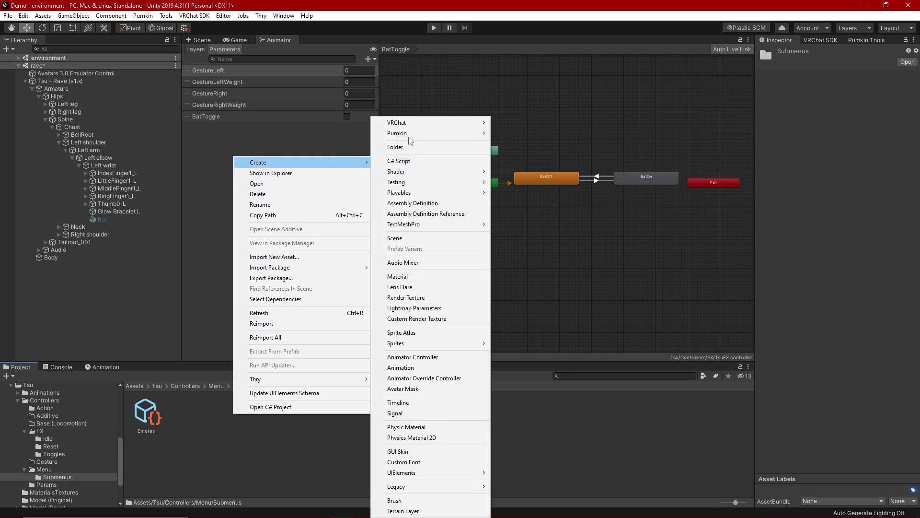
mouse_move(419, 125)
mouse_move(515, 124)
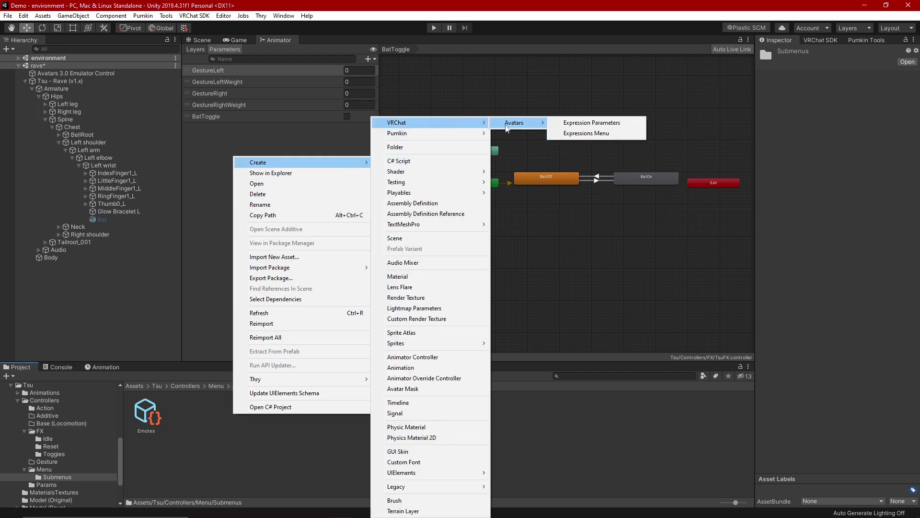
click(579, 134)
key(BackSpace)
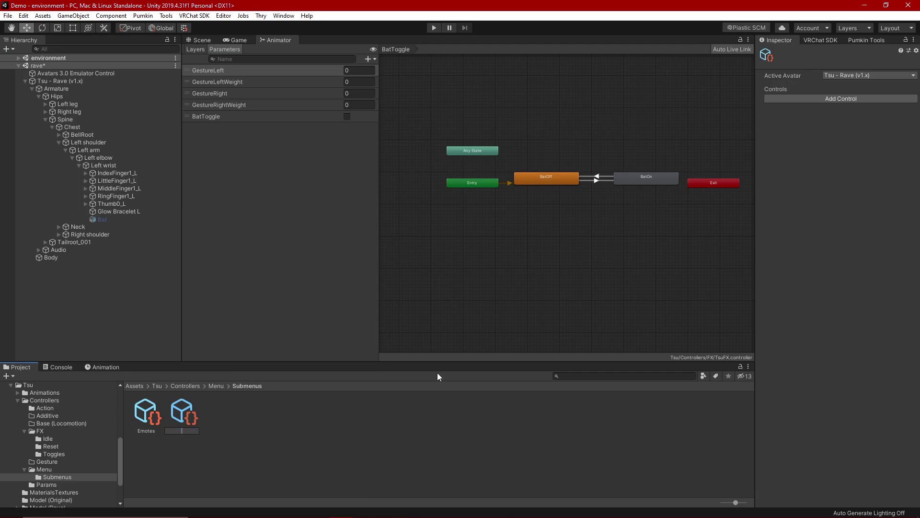
text(Props)
key(Return)
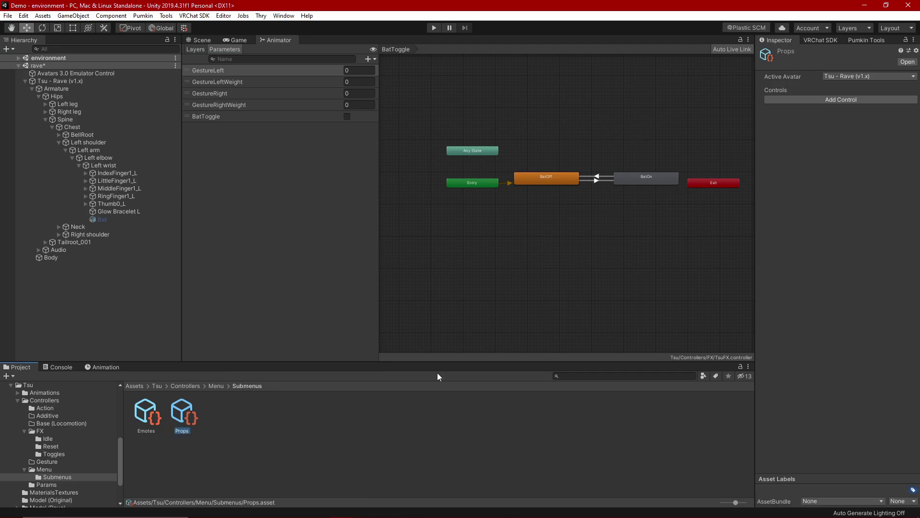
click(301, 423)
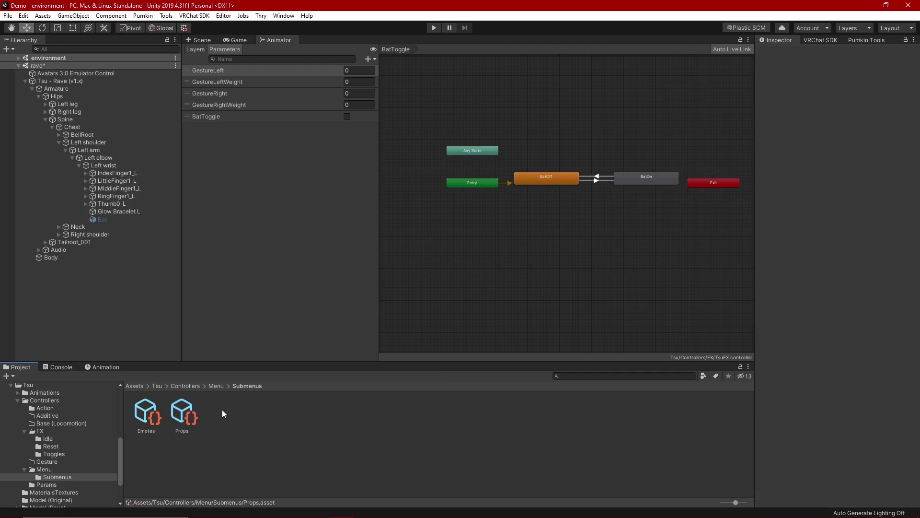
key(ctrl+z)
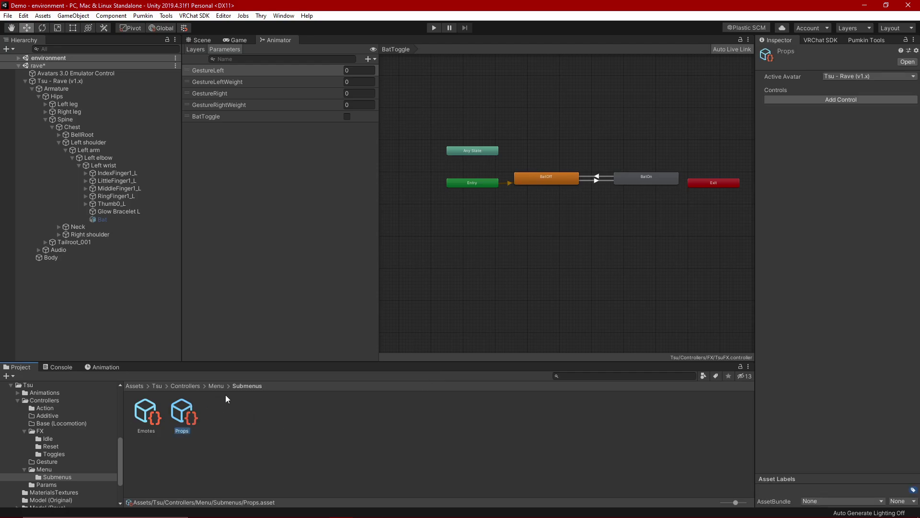
Add a control named Bat to the Props menu, with type Toggle and parameter BatToggle
click(848, 99)
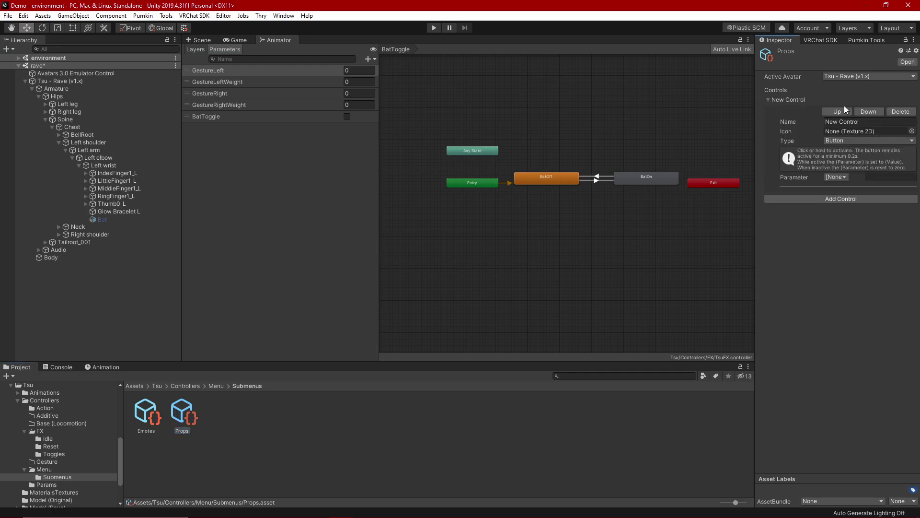
click(846, 122)
text(Bat)
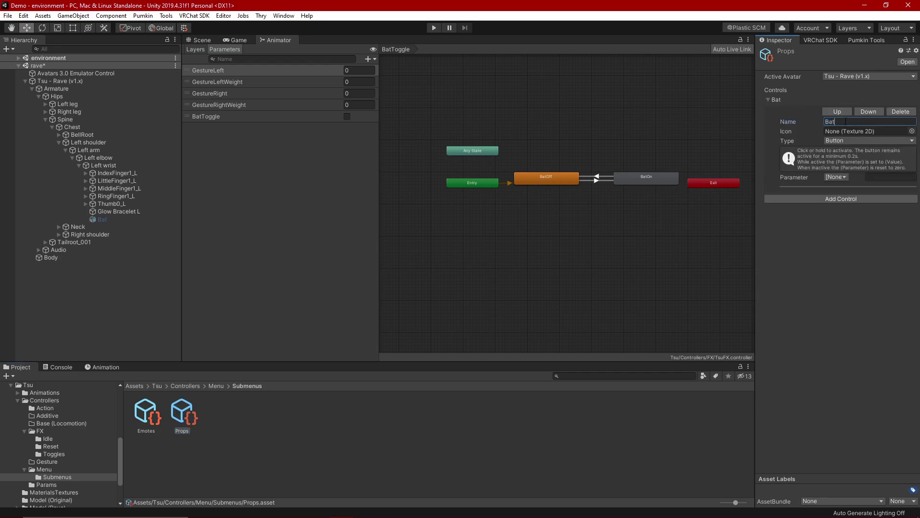
click(843, 140)
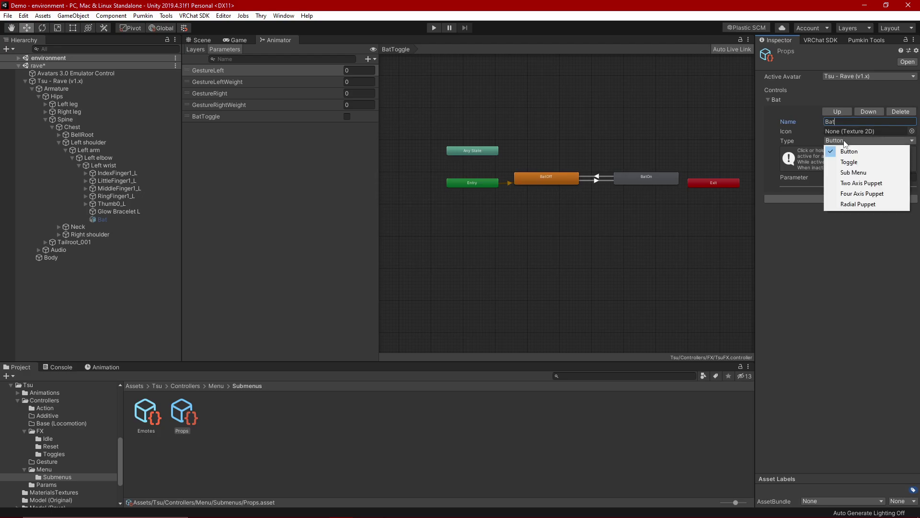
click(847, 163)
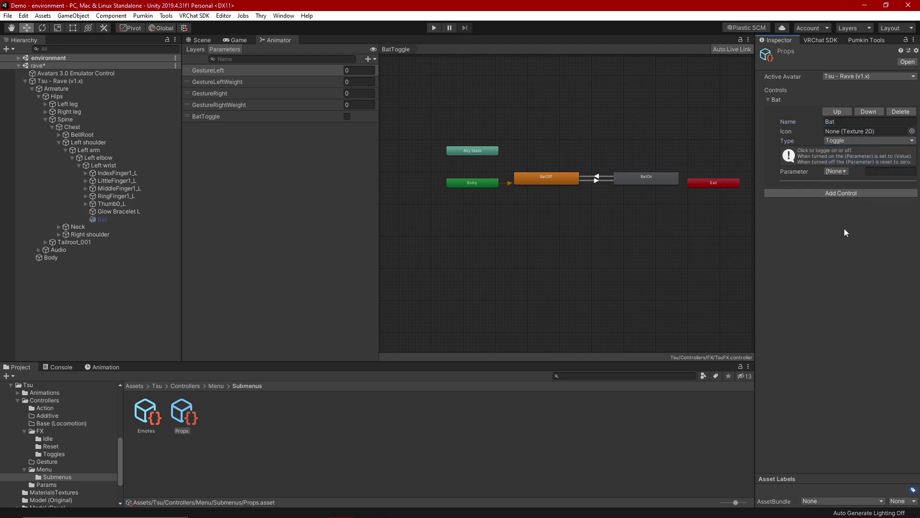
click(844, 174)
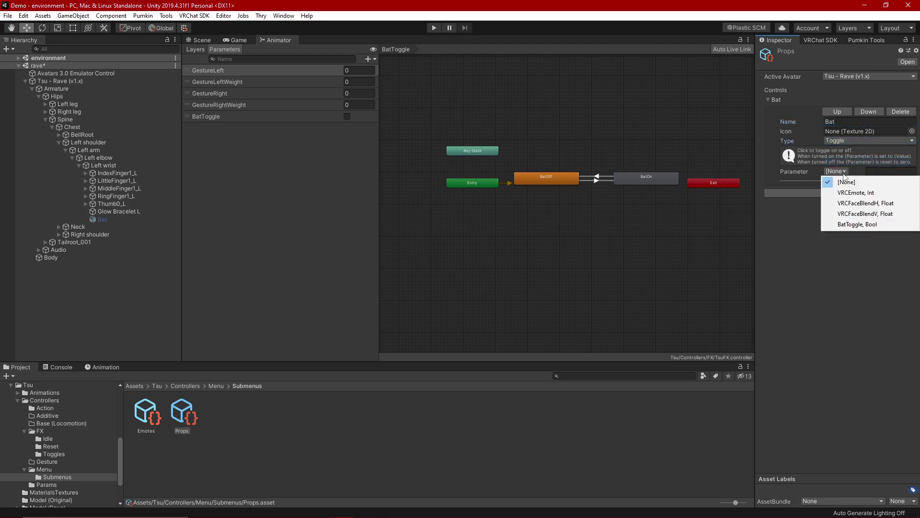
click(840, 225)
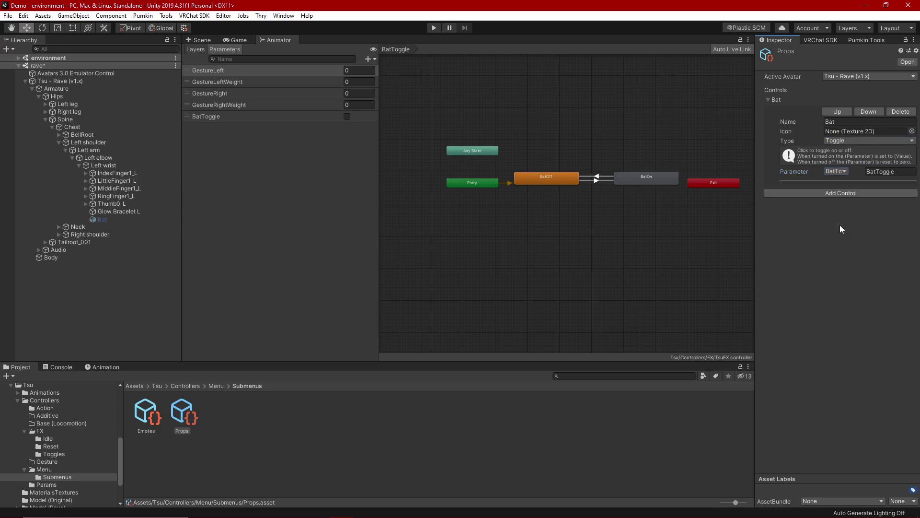
Add a control named Props to the TsuMenu expressions menu and set its type to Sub Menu
click(216, 386)
click(184, 413)
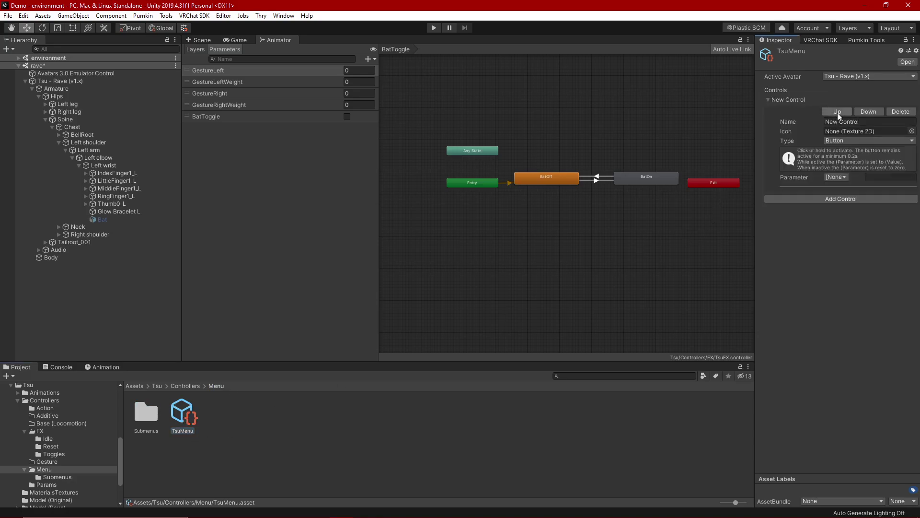
click(834, 121)
text(Props)
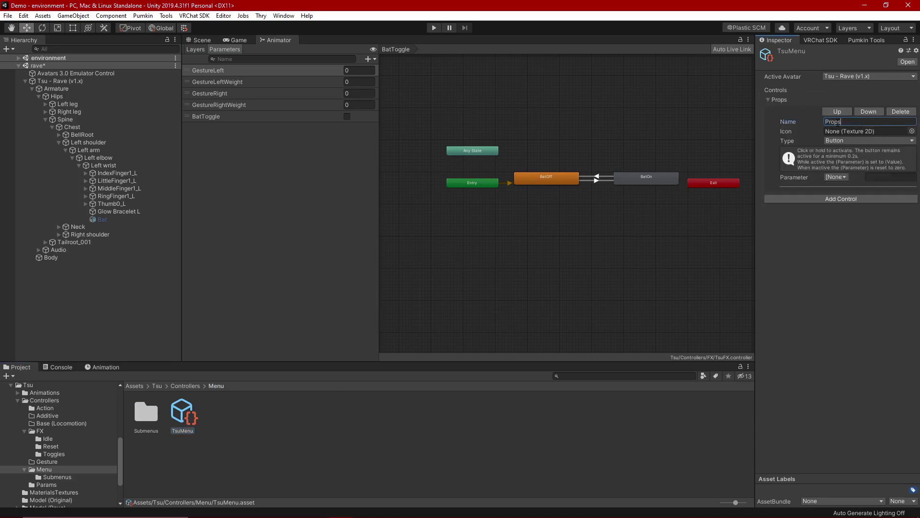
click(852, 141)
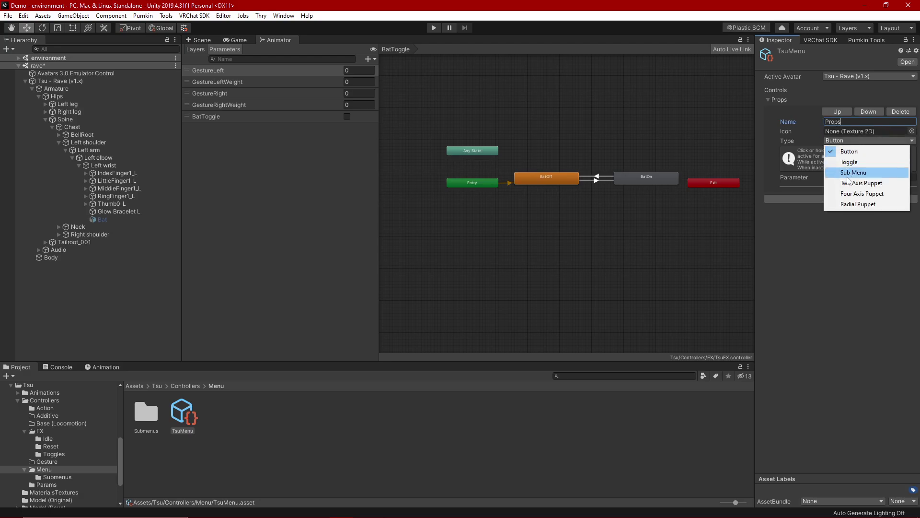
click(854, 174)
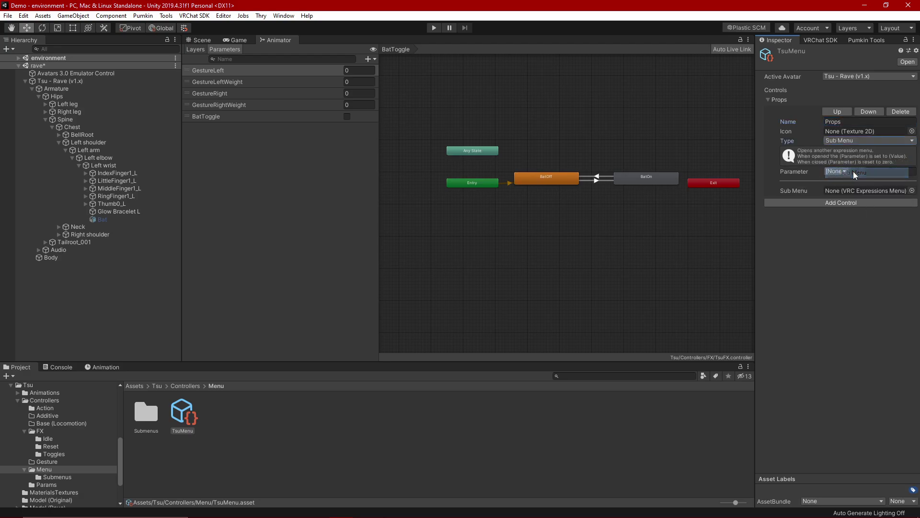
Assign the Props expressions menu as the sub menu of TsuMenu's Props control
click(911, 191)
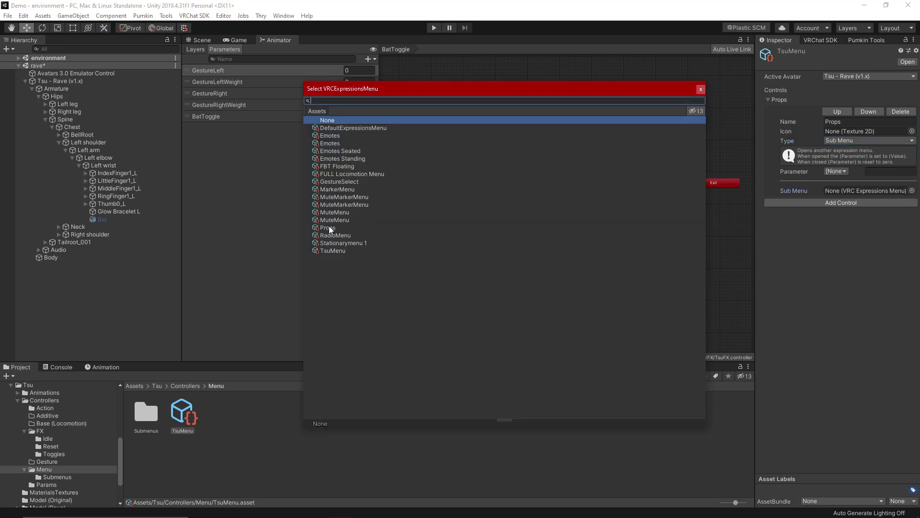
click(328, 227)
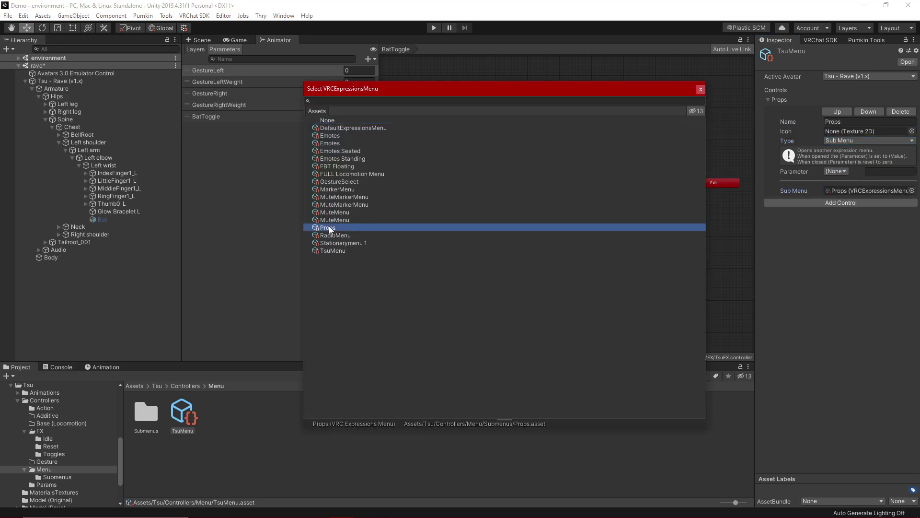
click(700, 89)
click(451, 264)
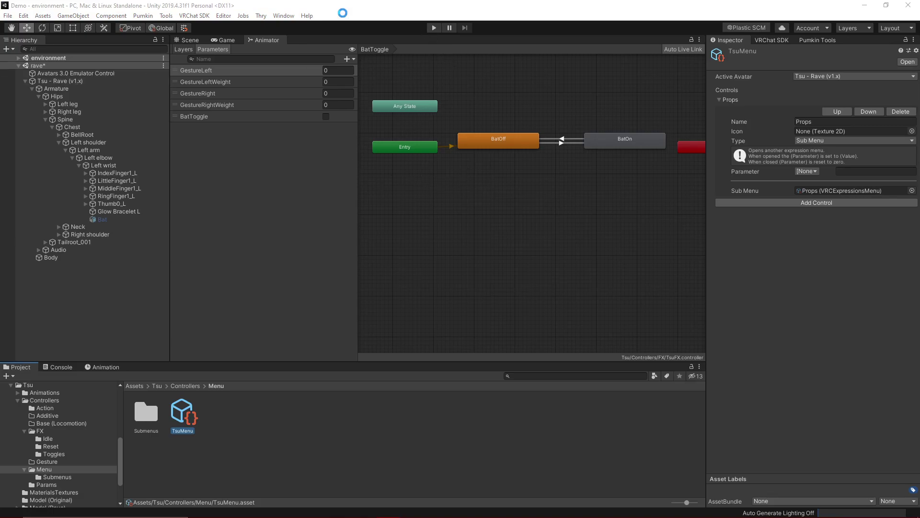
click(295, 141)
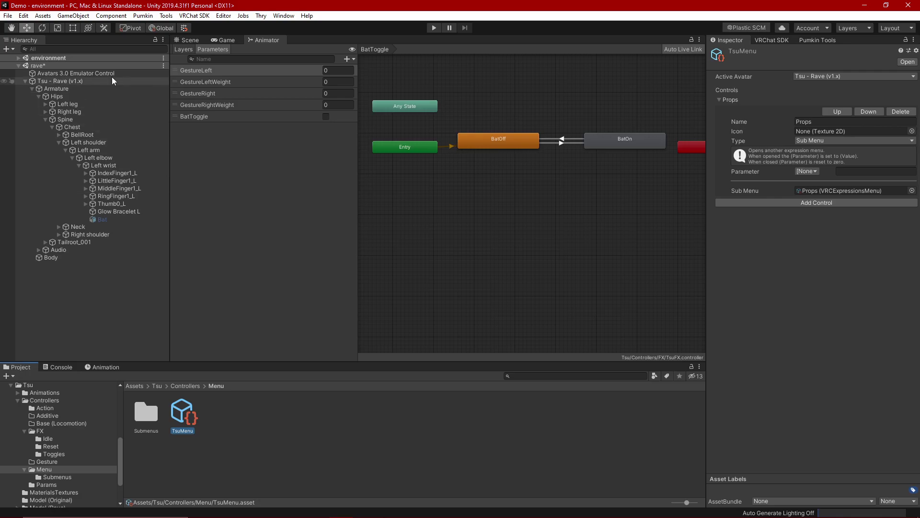
Enter play mode and view the avatar up close in the Scene view
click(434, 28)
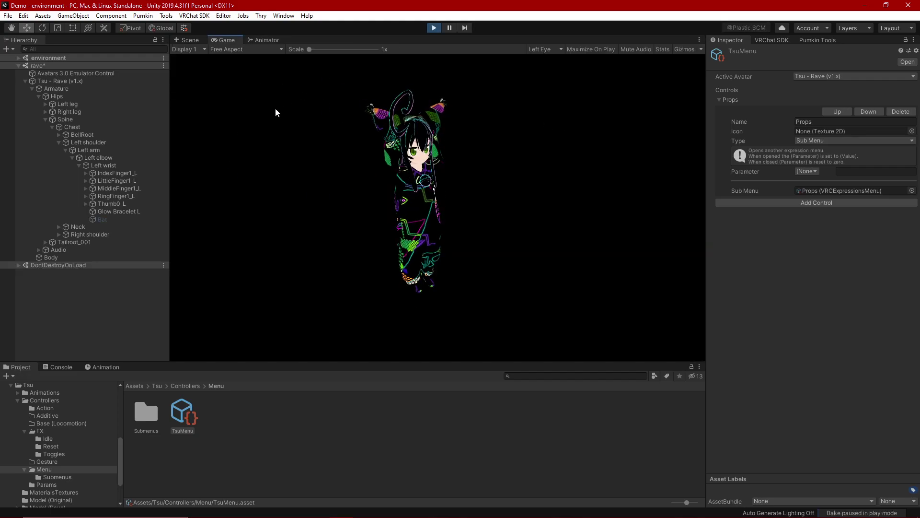
click(190, 41)
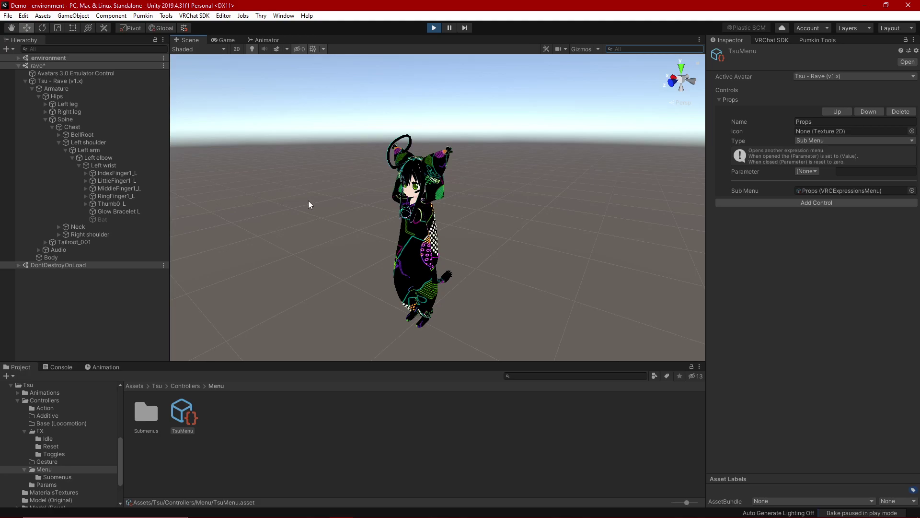
scroll(349, 177, up, 3)
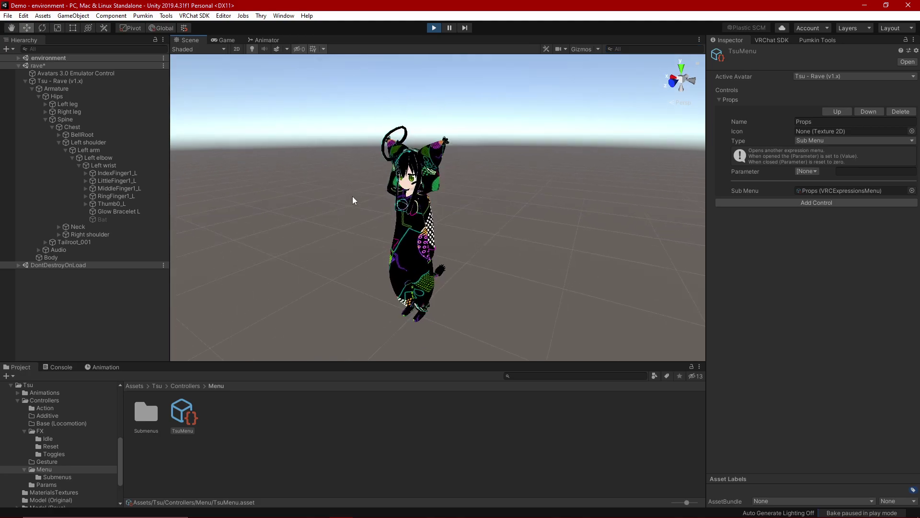
scroll(343, 205, up, 3)
scroll(343, 205, up, 2)
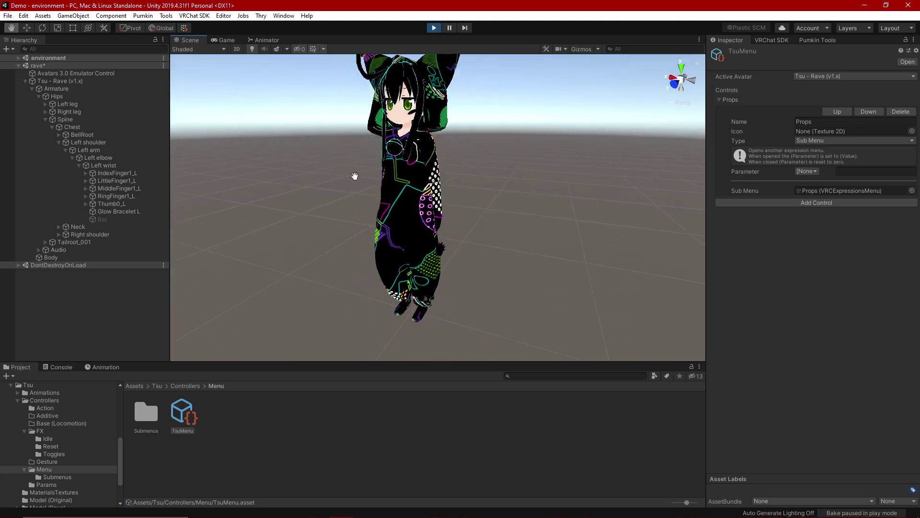
Test the Bat toggle on the Tsu - Rave (v1.x) avatar through the emulator's Props submenu, switching it on and off repeatedly
click(91, 82)
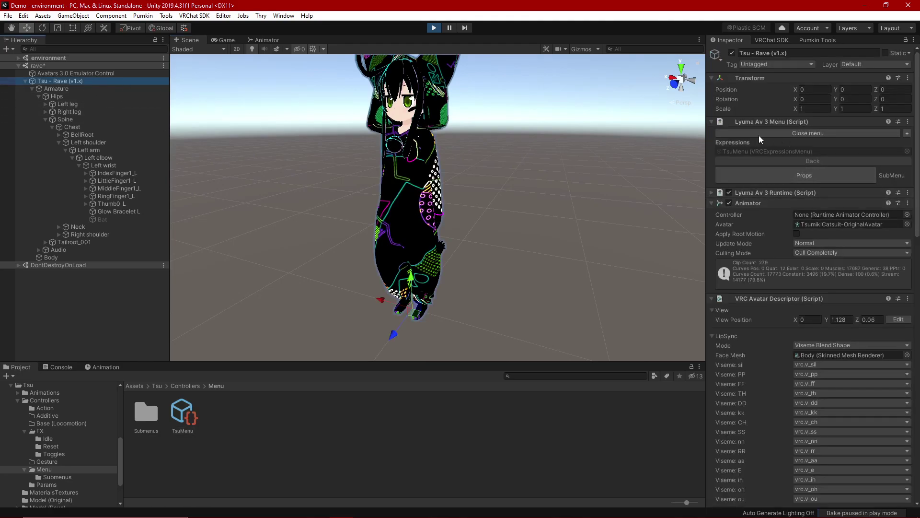
click(789, 177)
click(755, 177)
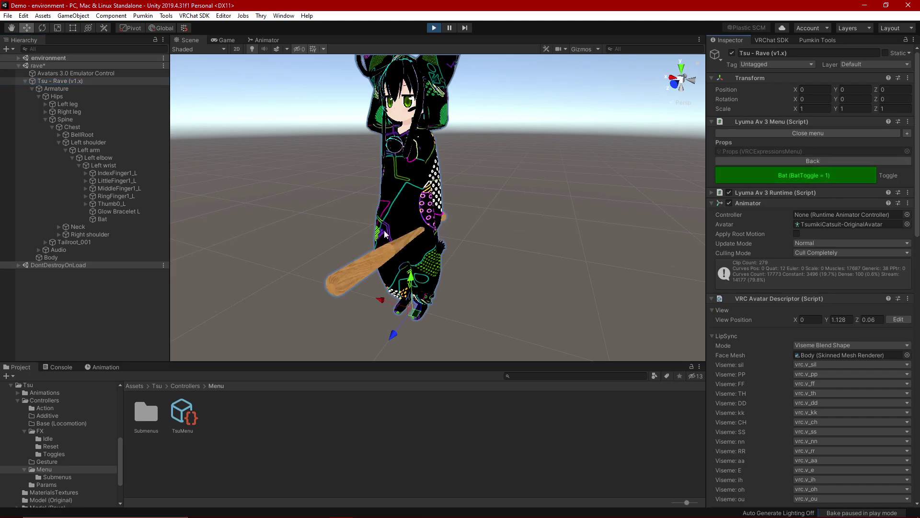
click(801, 177)
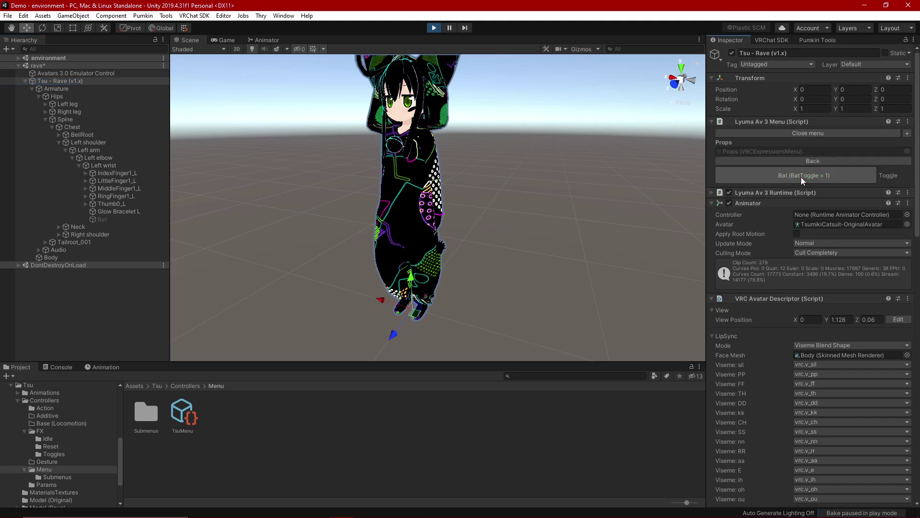
click(801, 177)
click(801, 177)
click(801, 177)
click(801, 177)
click(800, 177)
click(801, 177)
click(801, 177)
click(801, 177)
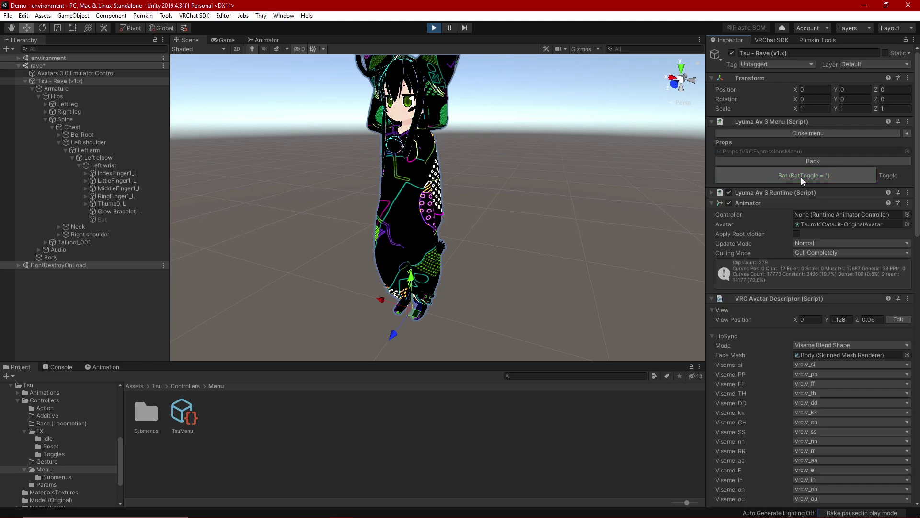